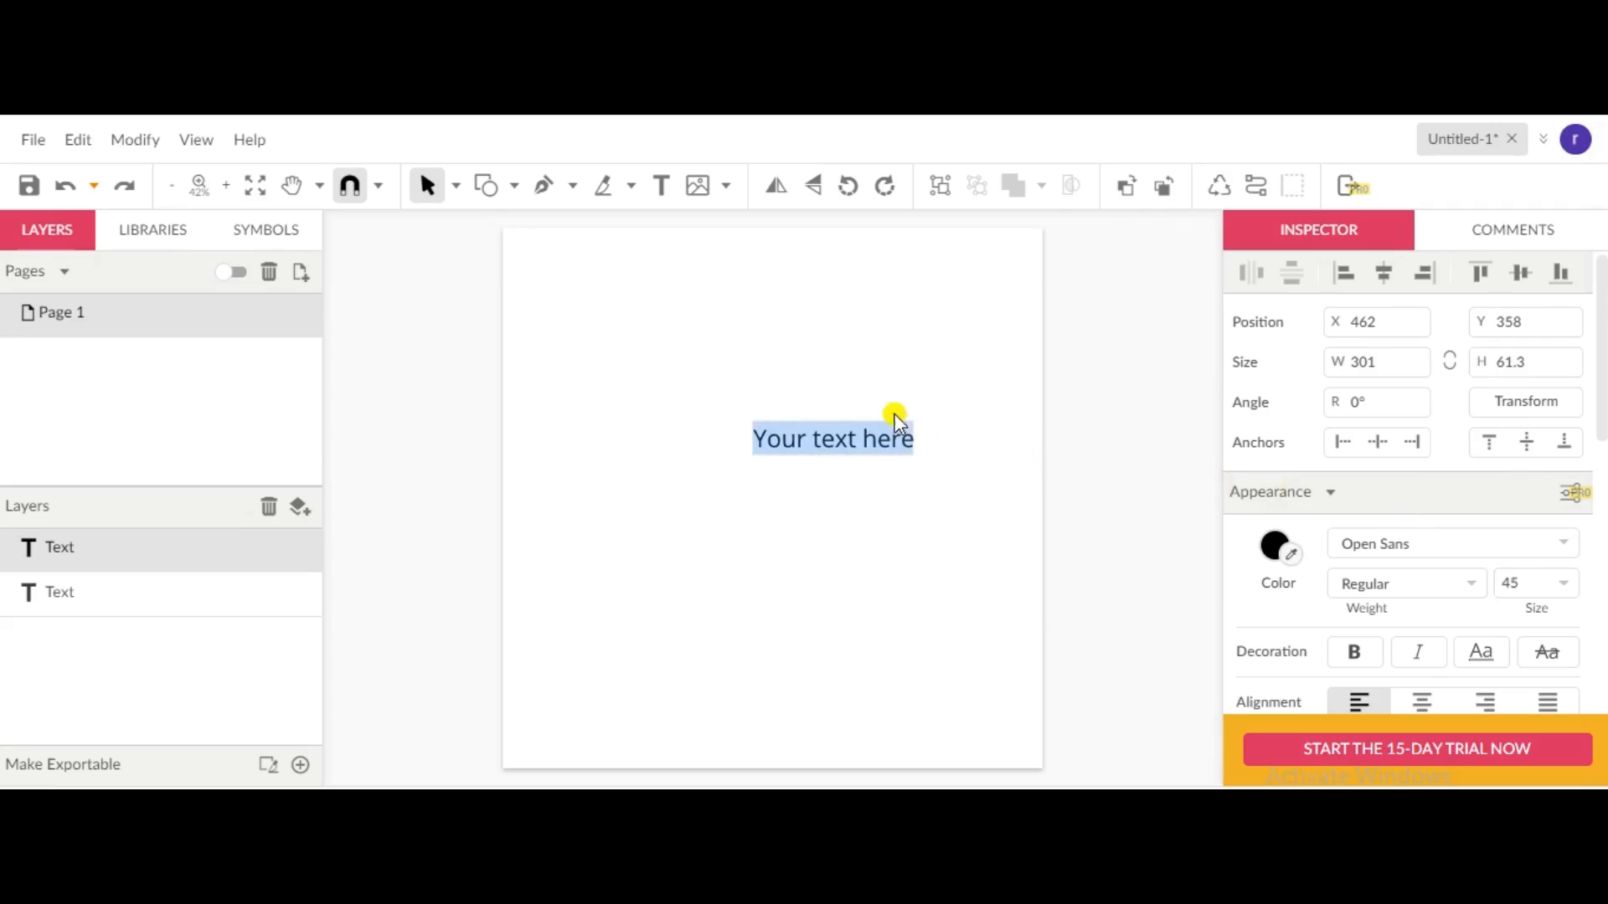
Step: Replace the placeholder text in the selected text object with G L I T C H, spaced between letters
click(826, 434)
click(746, 436)
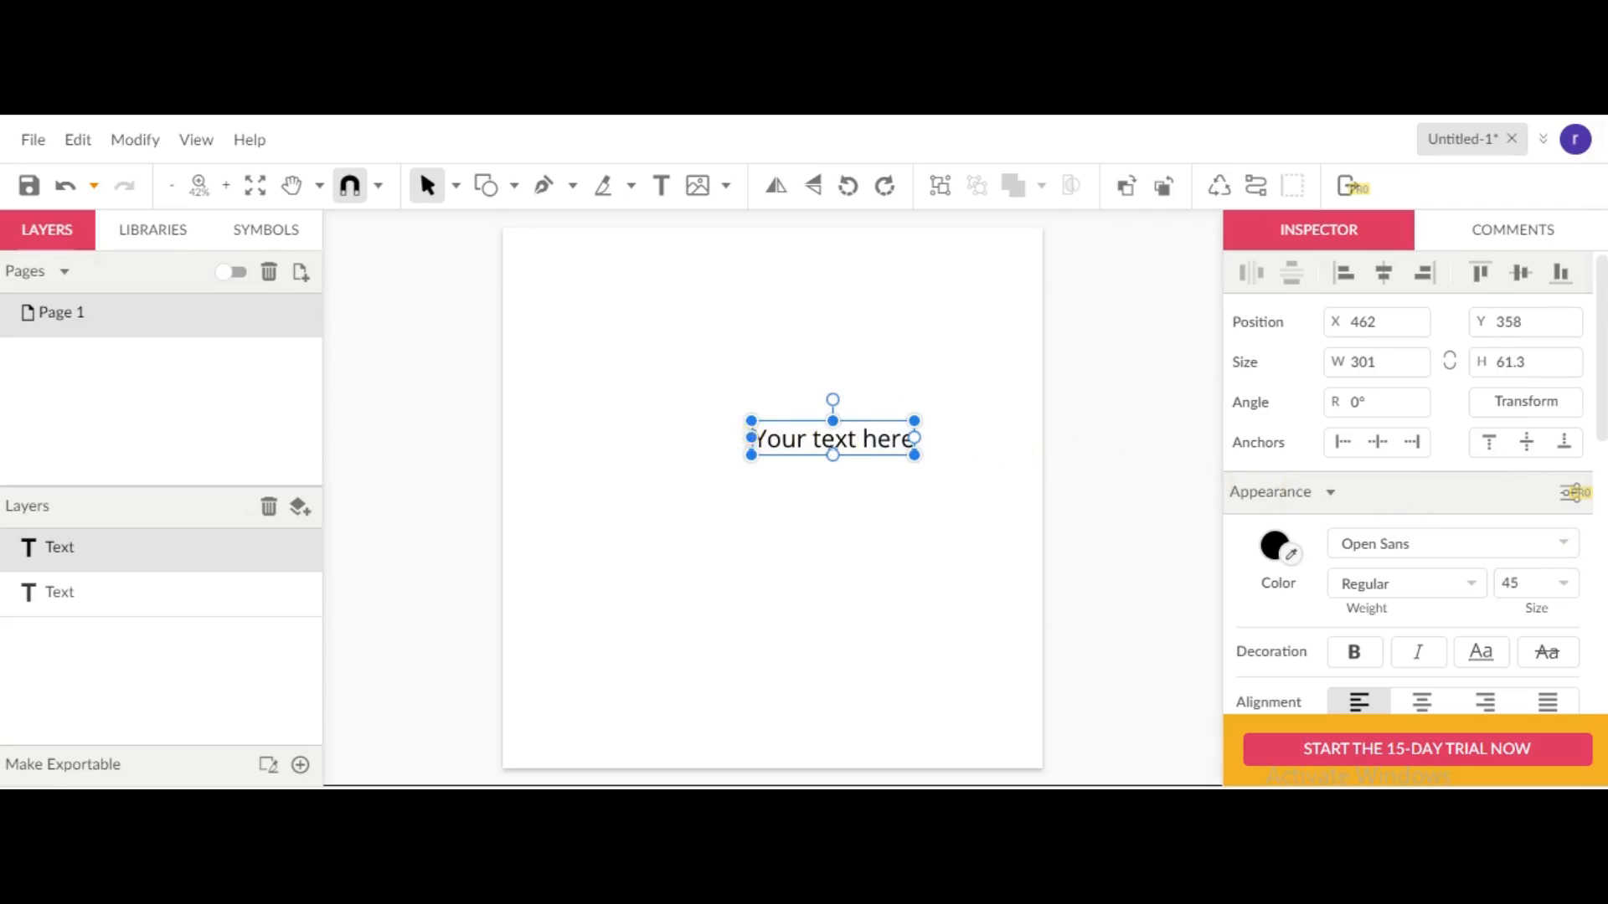
double_click(771, 436)
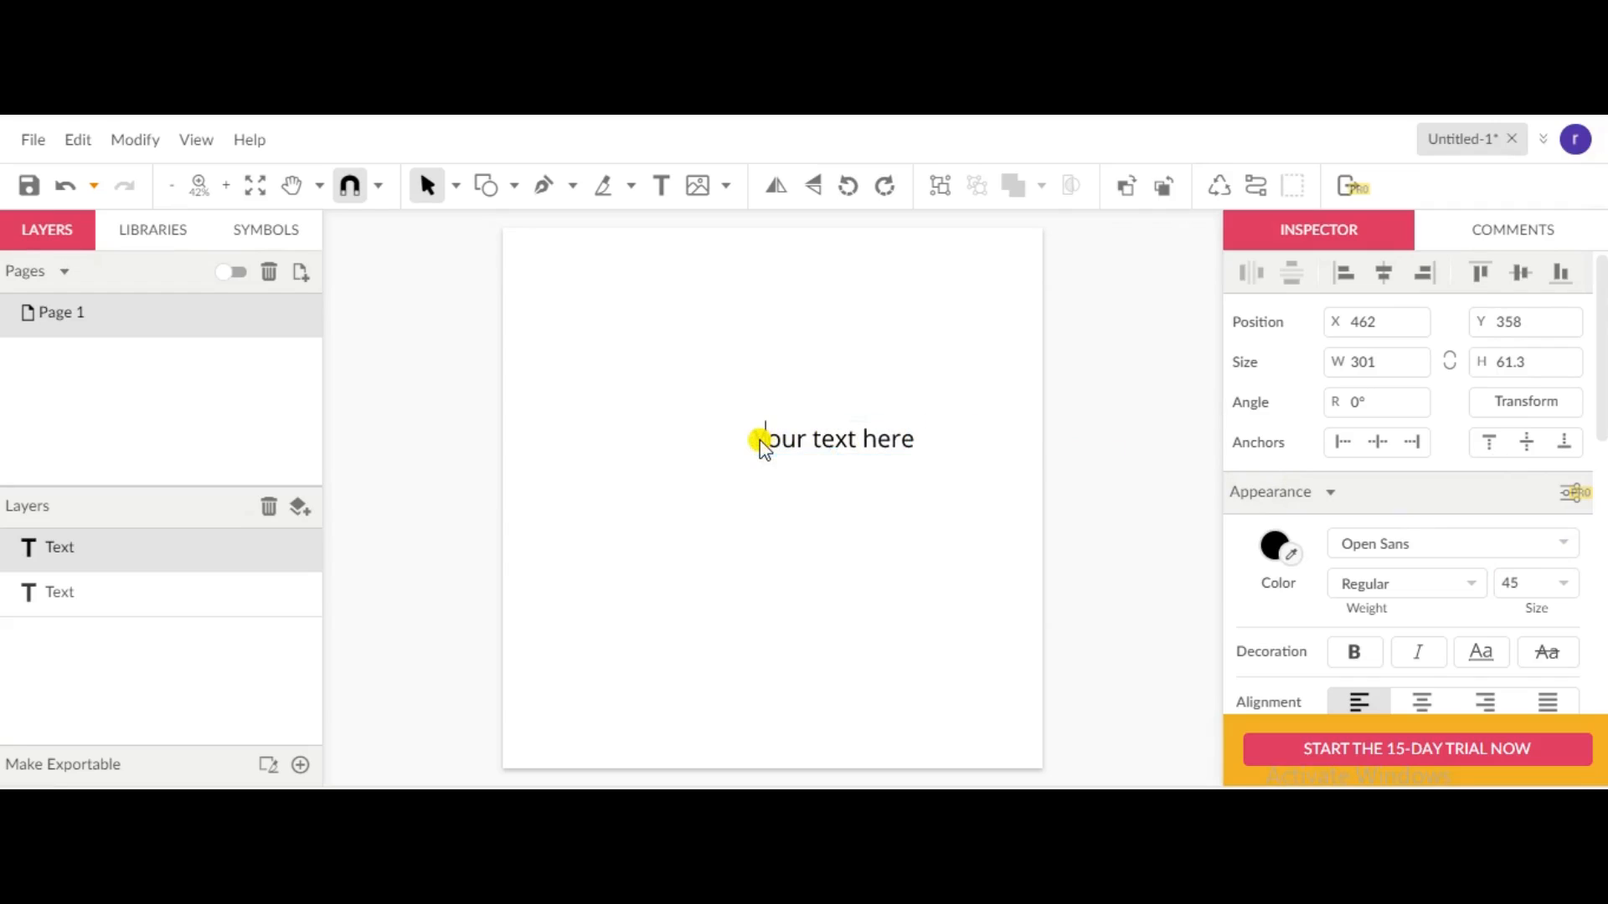
drag(758, 440, 923, 437)
text(G )
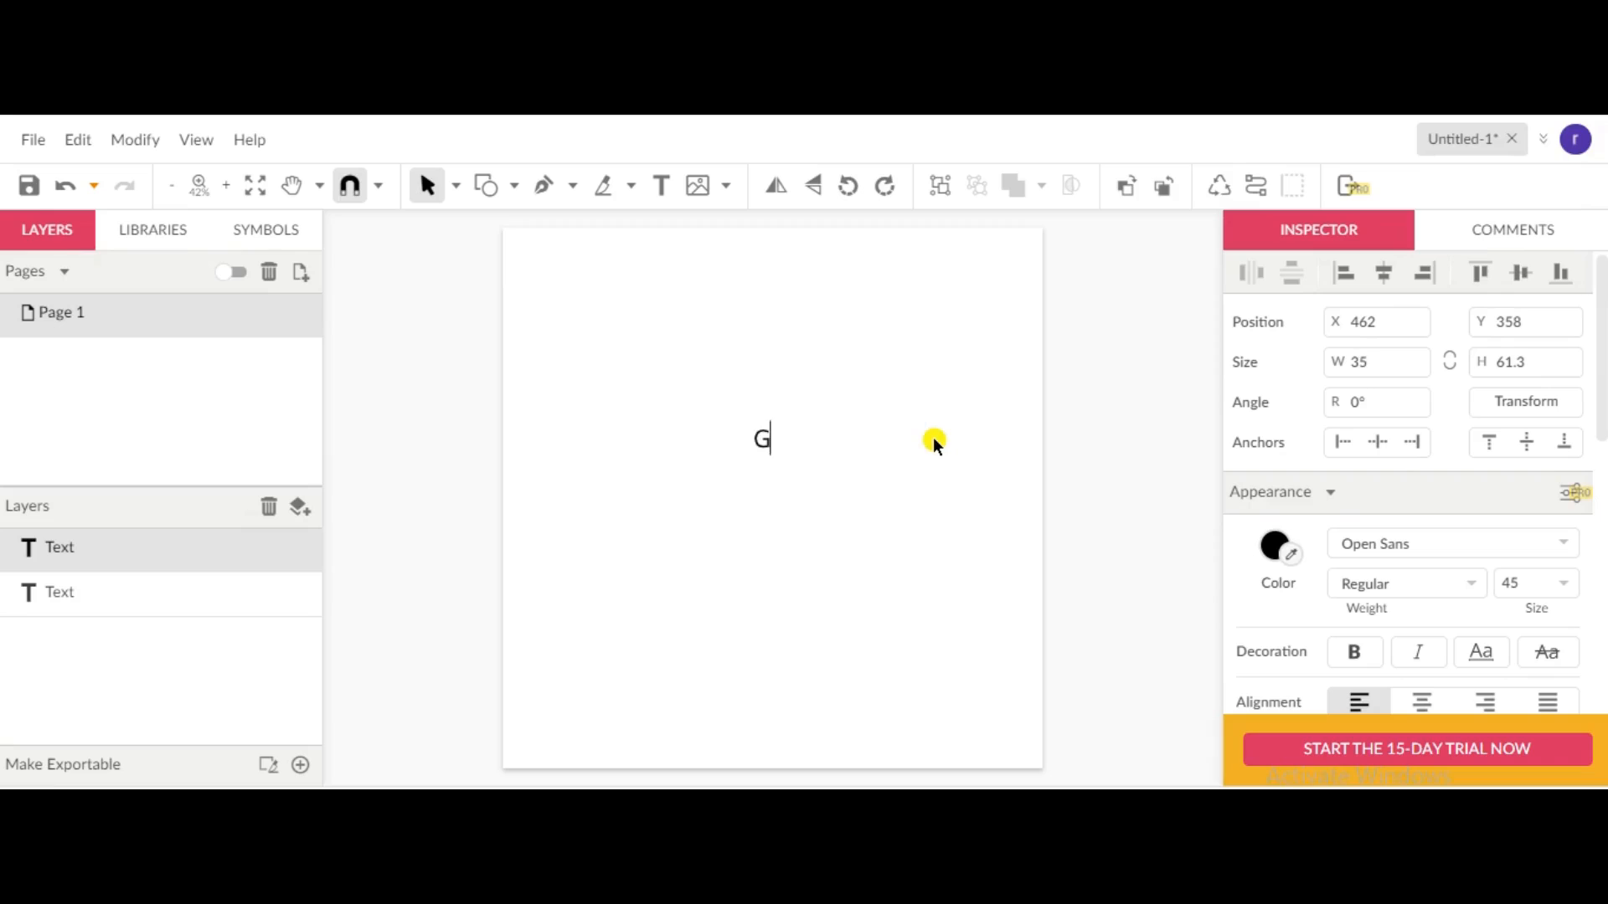
text(L I T C H)
Step: Set the font of the whole G L I T C H text to Bebas Neue
drag(750, 438, 865, 452)
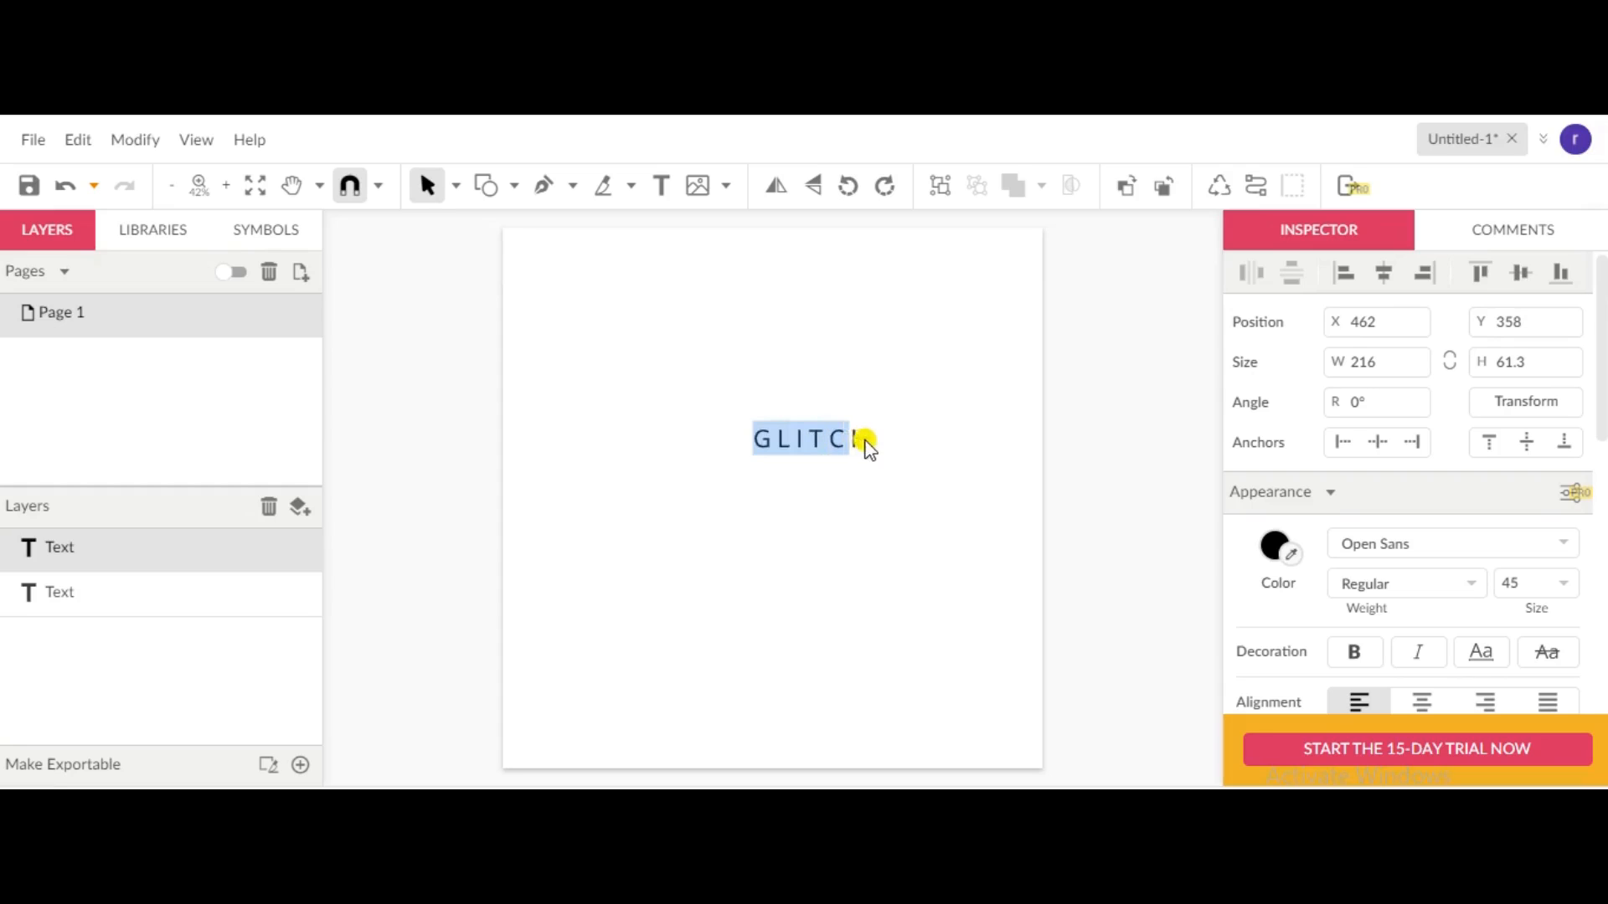
click(1573, 542)
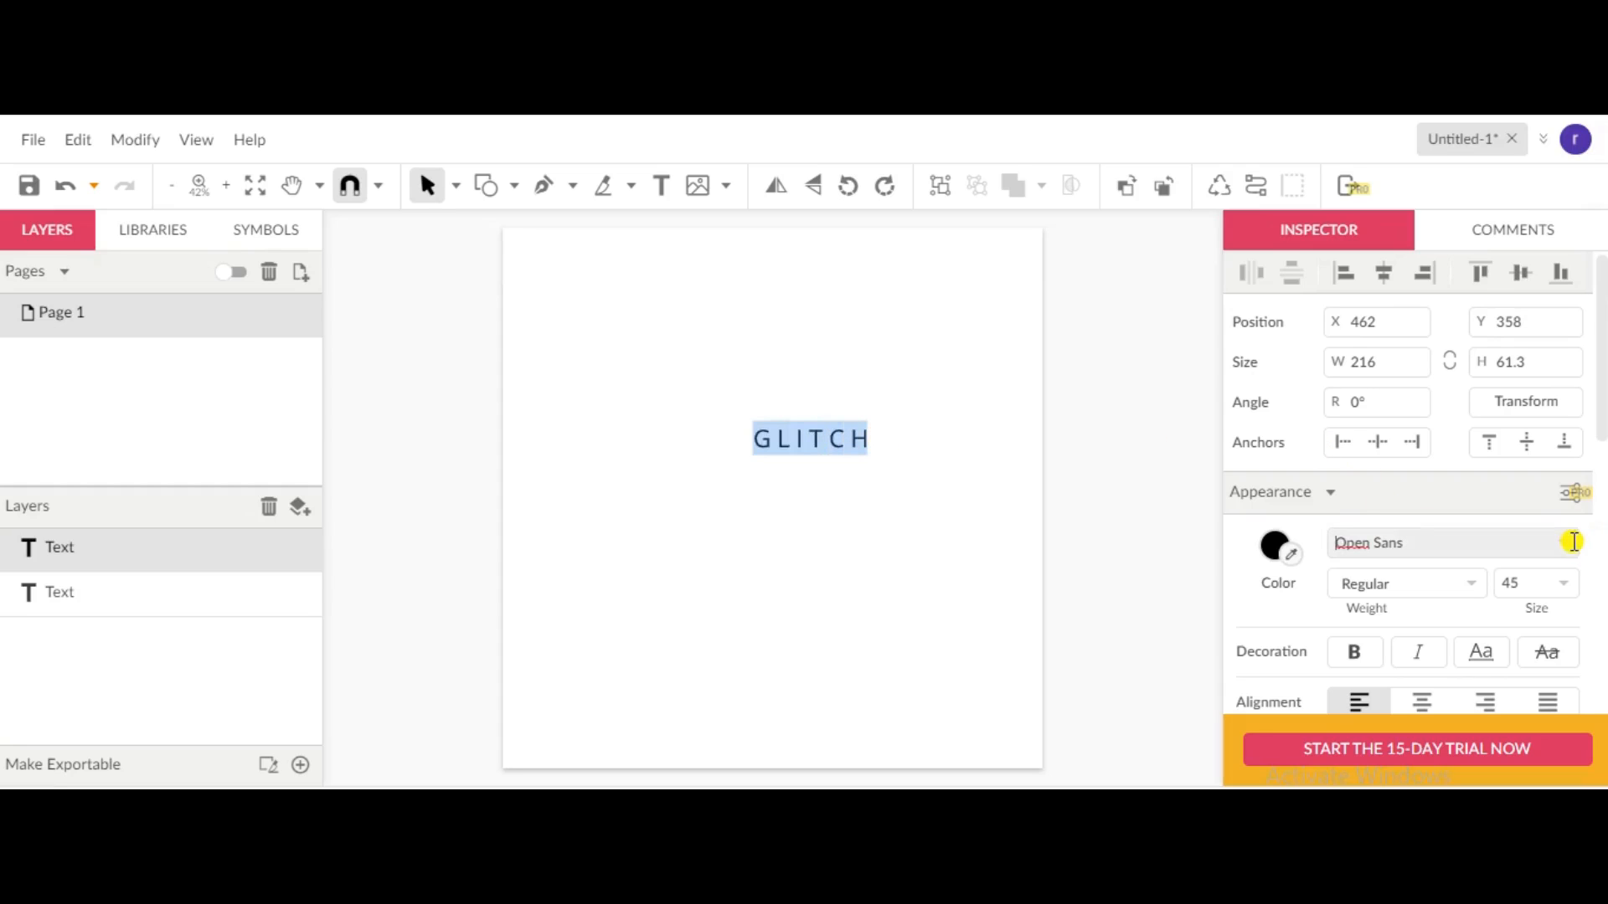
click(1567, 544)
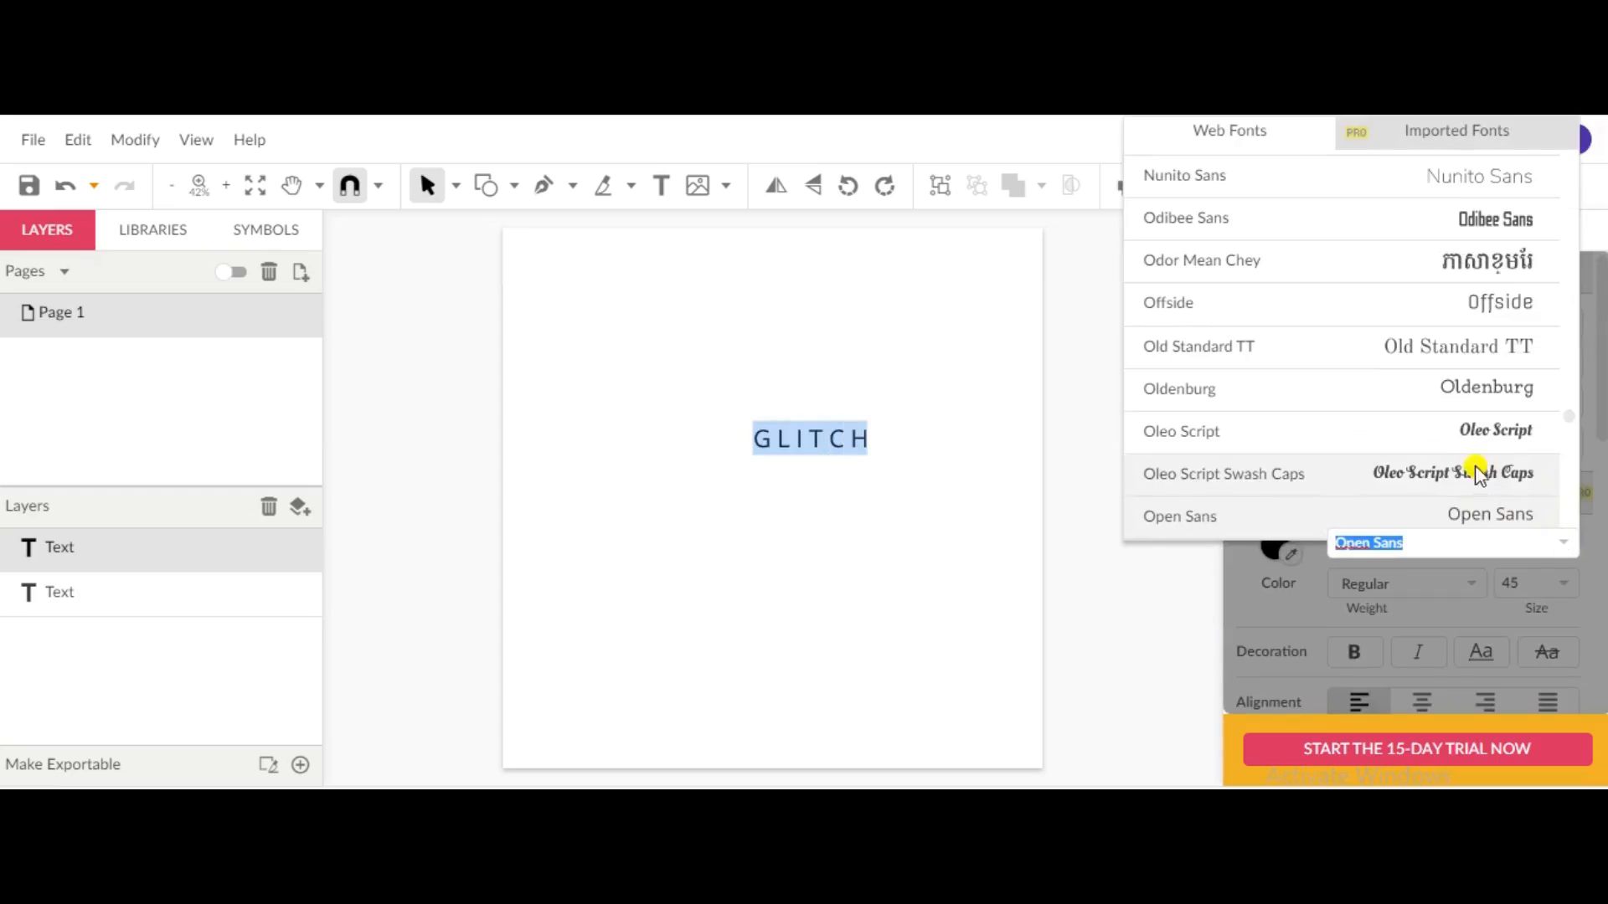
text(beb)
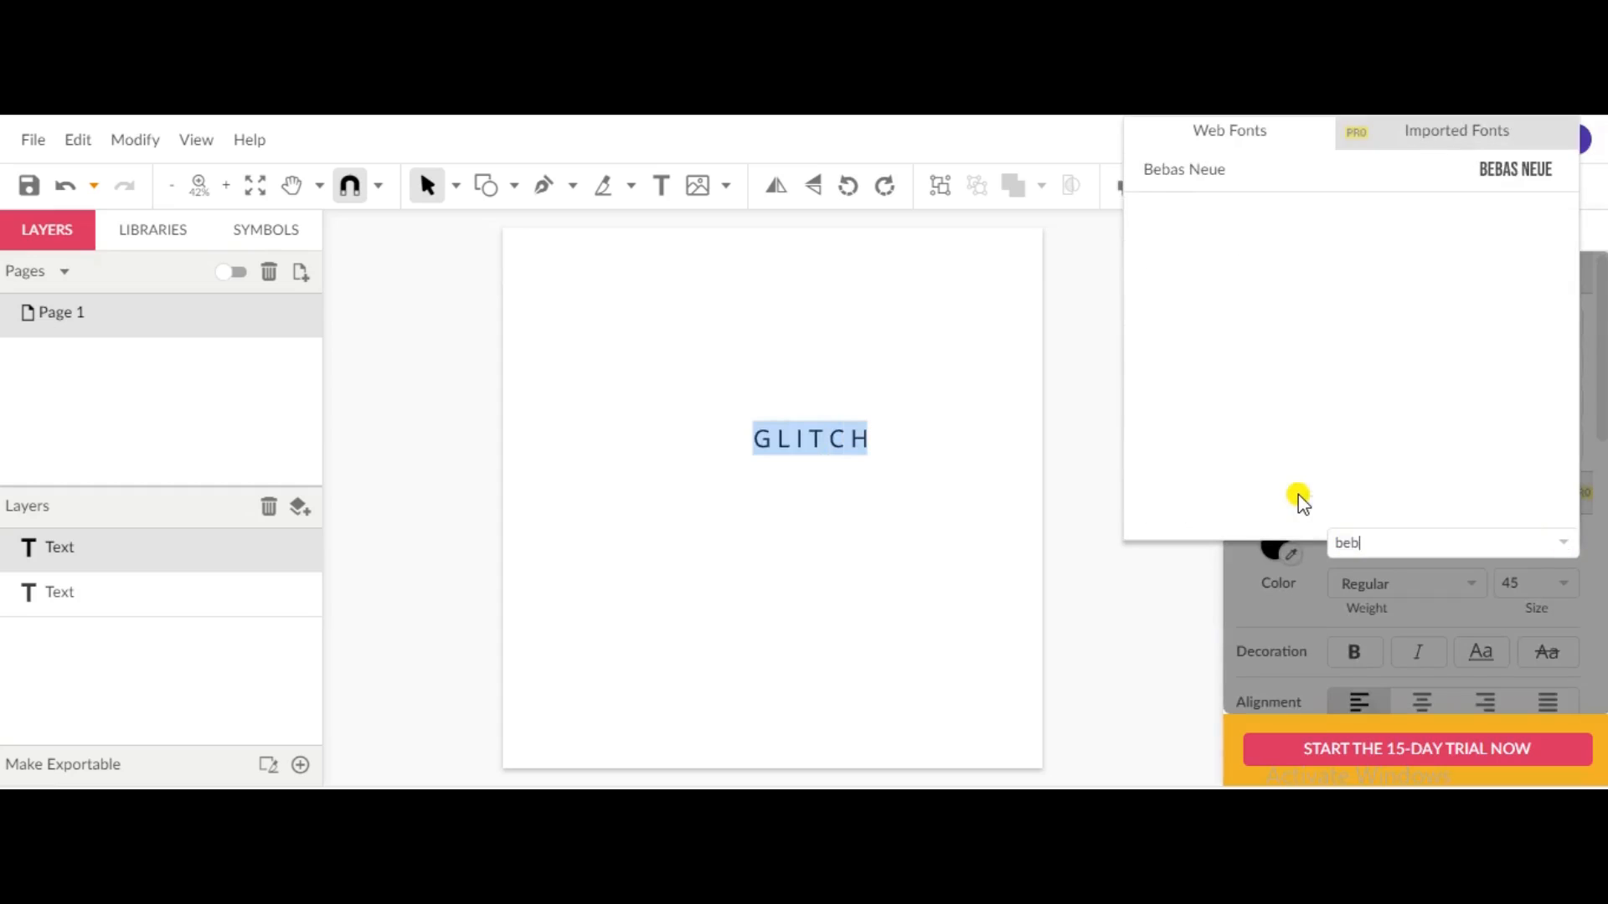
click(1248, 167)
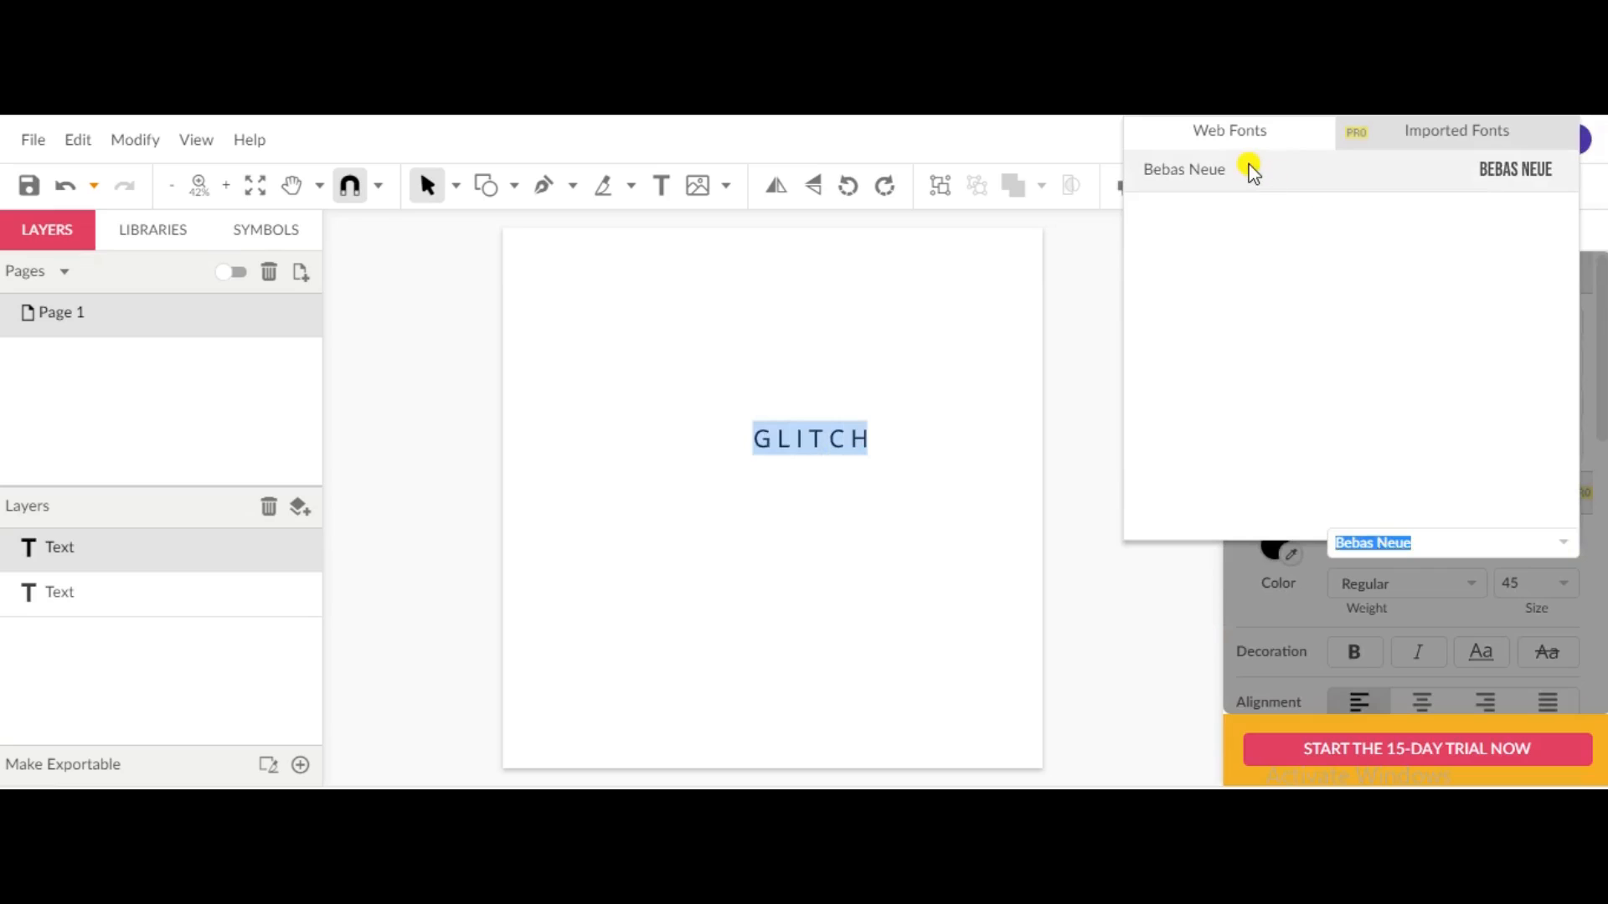
Step: Convert the GLITCH text to a path and enlarge it to about 625 × 160 px, centred across the page
click(800, 441)
right_click(802, 444)
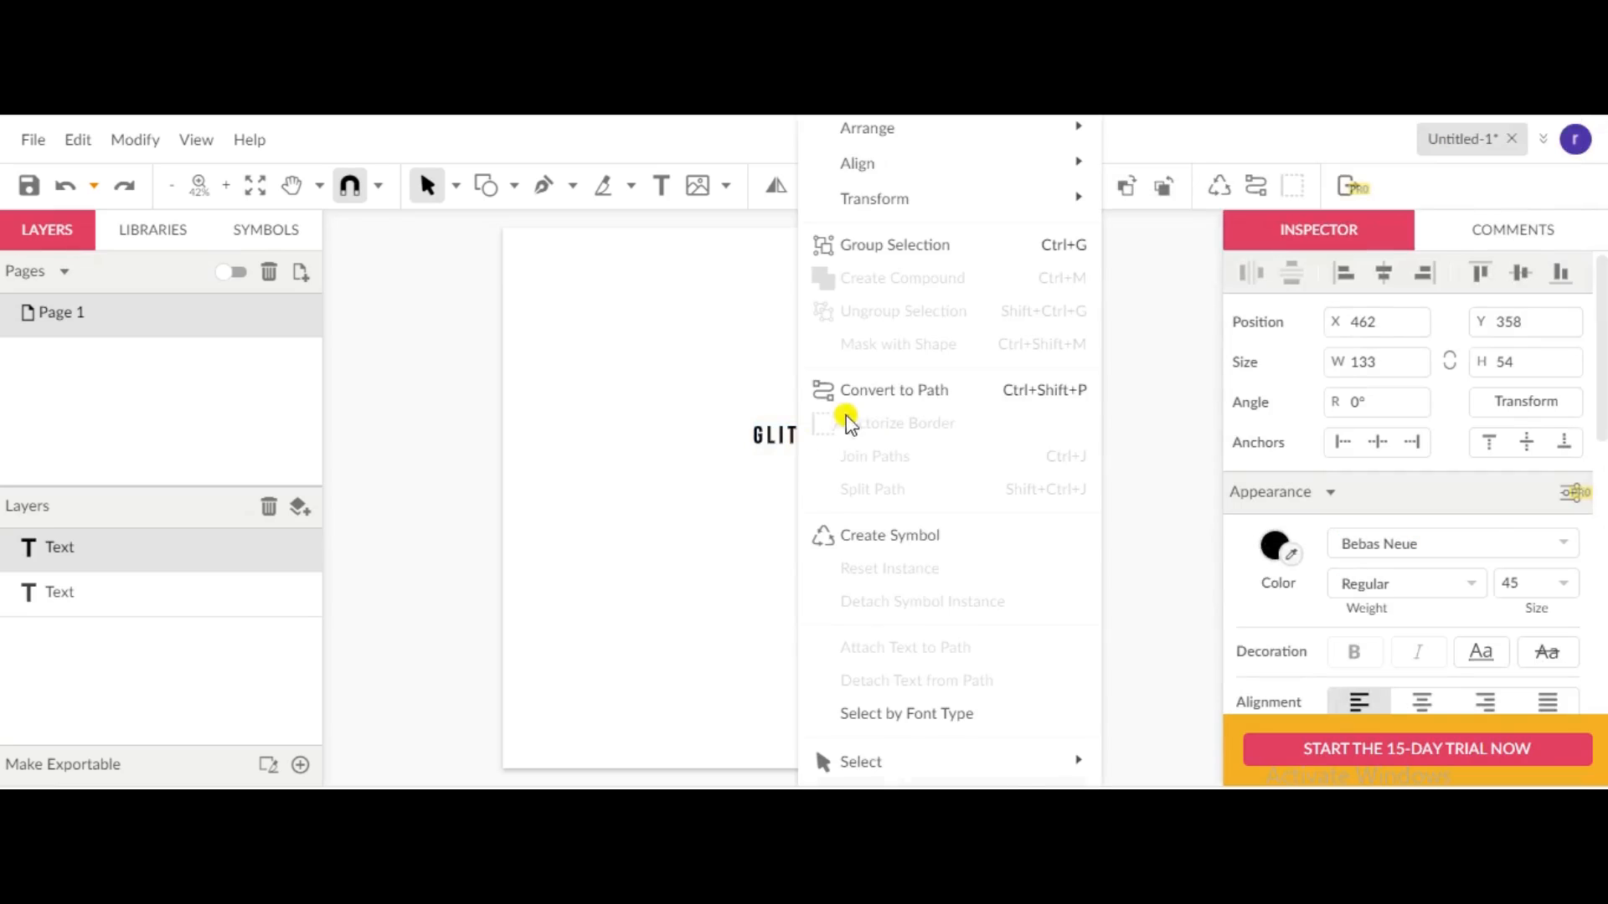
click(893, 390)
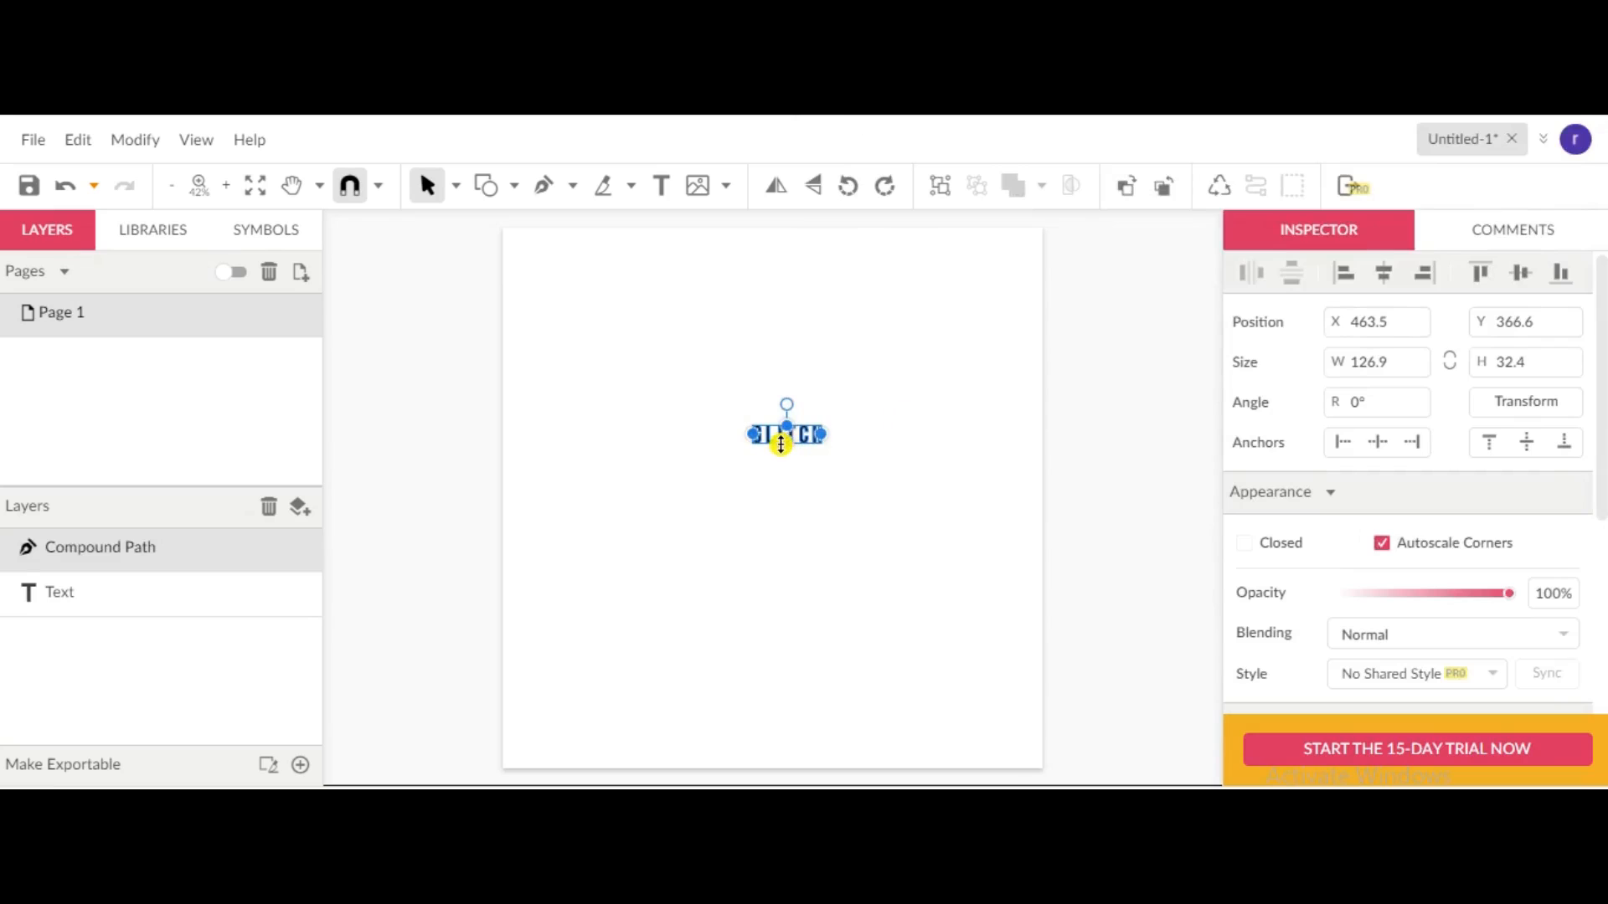
drag(782, 442, 790, 509)
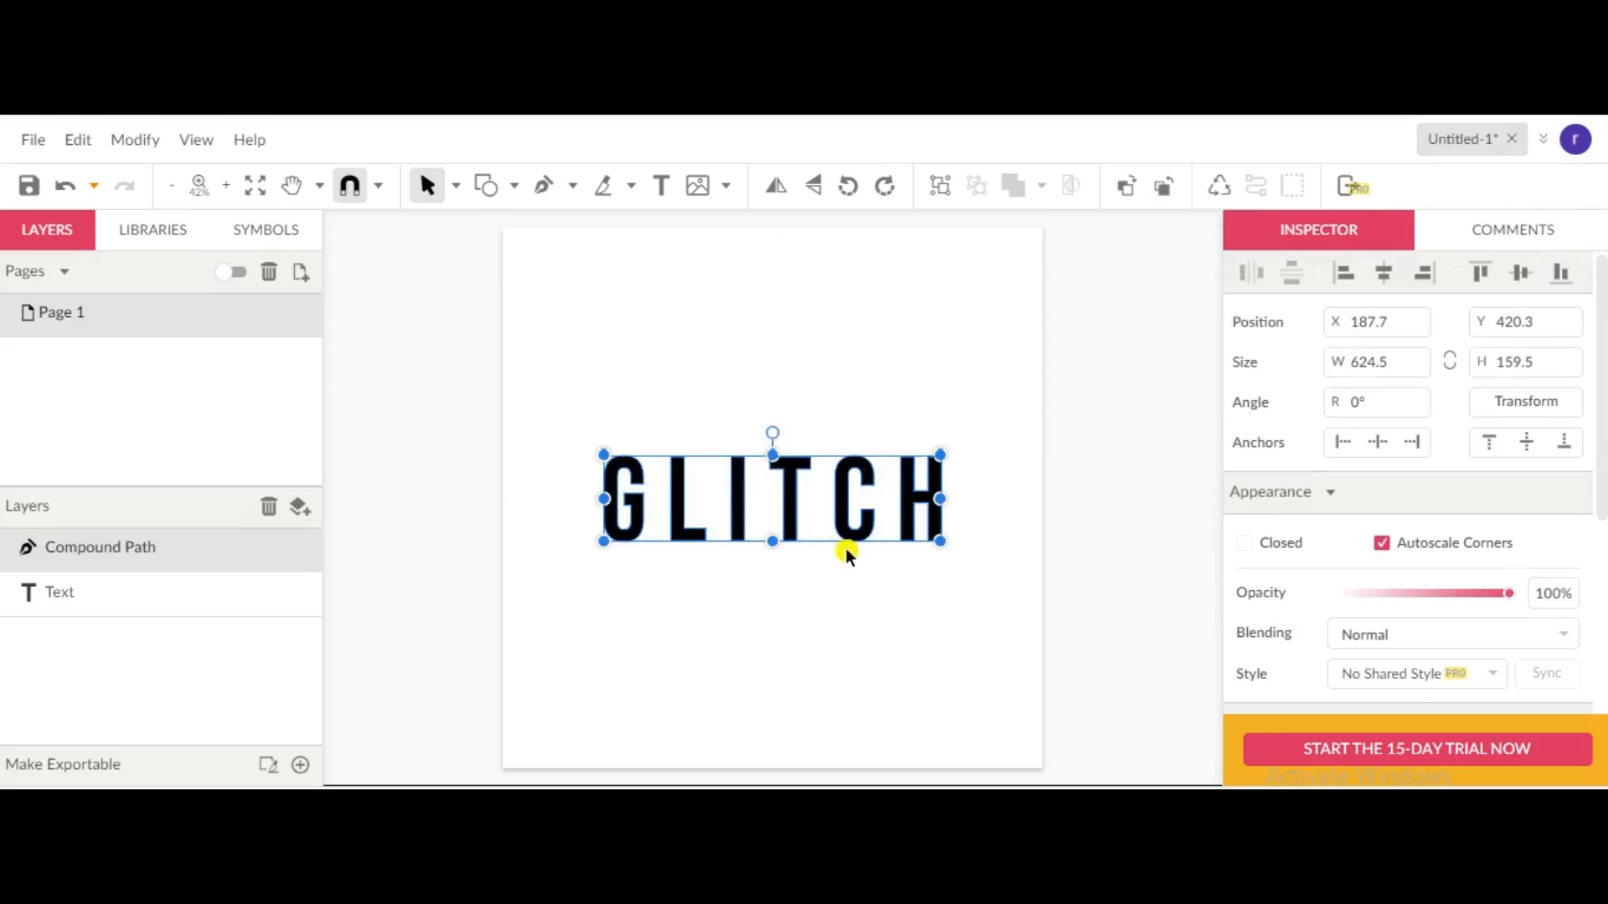
click(850, 585)
Step: Duplicate the GLITCH path twice, offsetting each copy about 5 px left and 10 px up from the previous one
scroll(818, 568, up, 3)
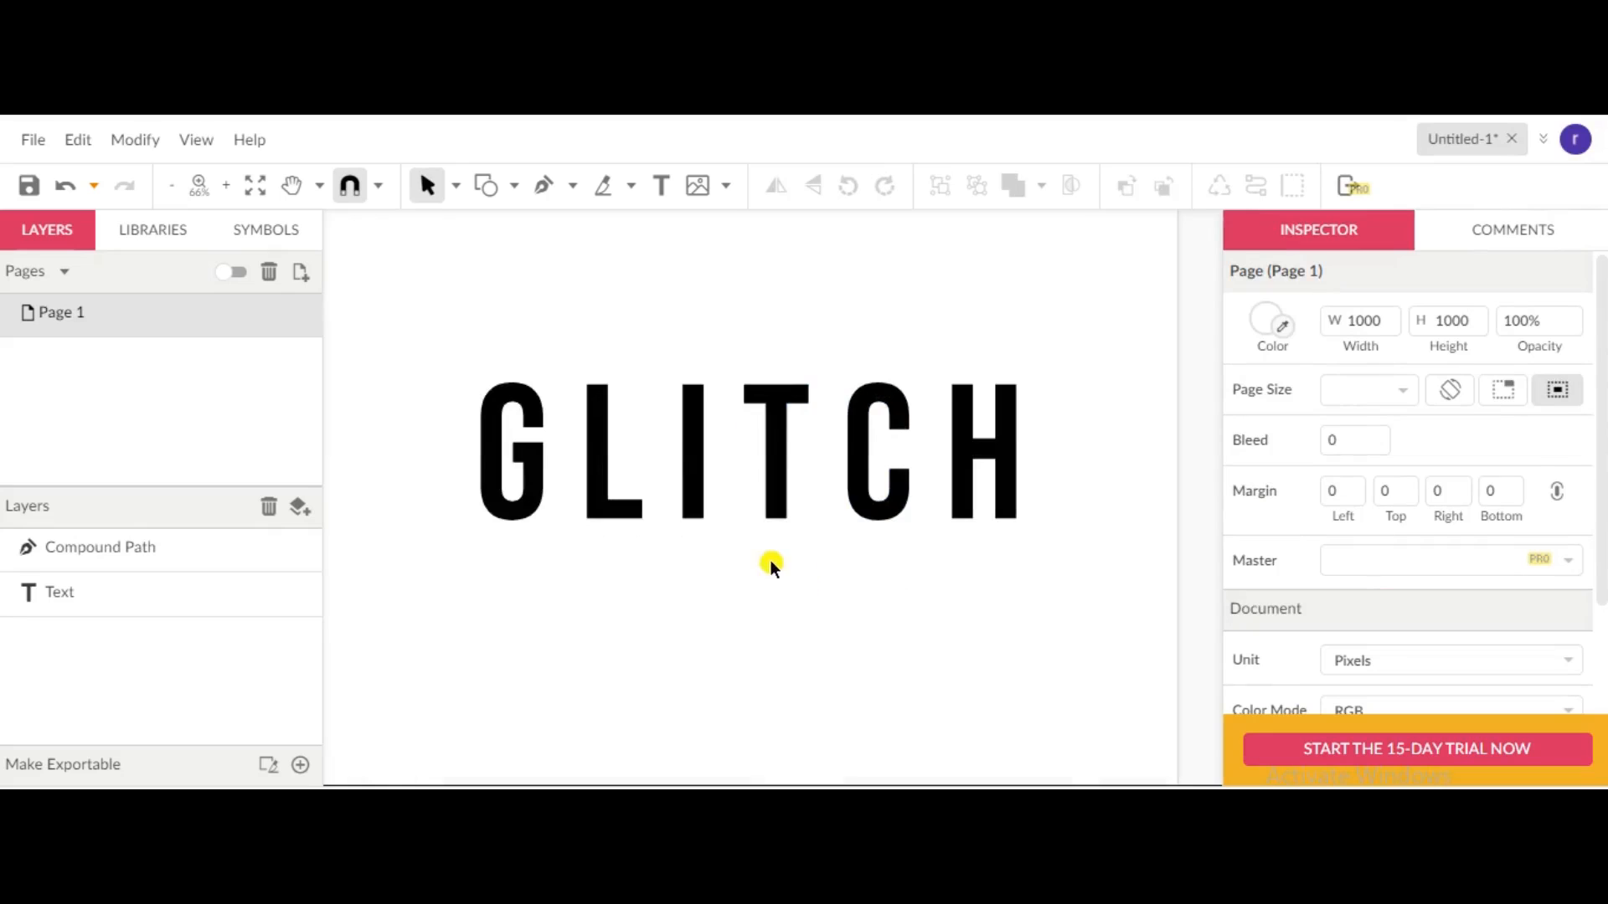
drag(747, 560, 836, 578)
scroll(830, 539, up, 2)
click(579, 472)
click(583, 477)
key(ctrl+d)
drag(587, 469, 573, 460)
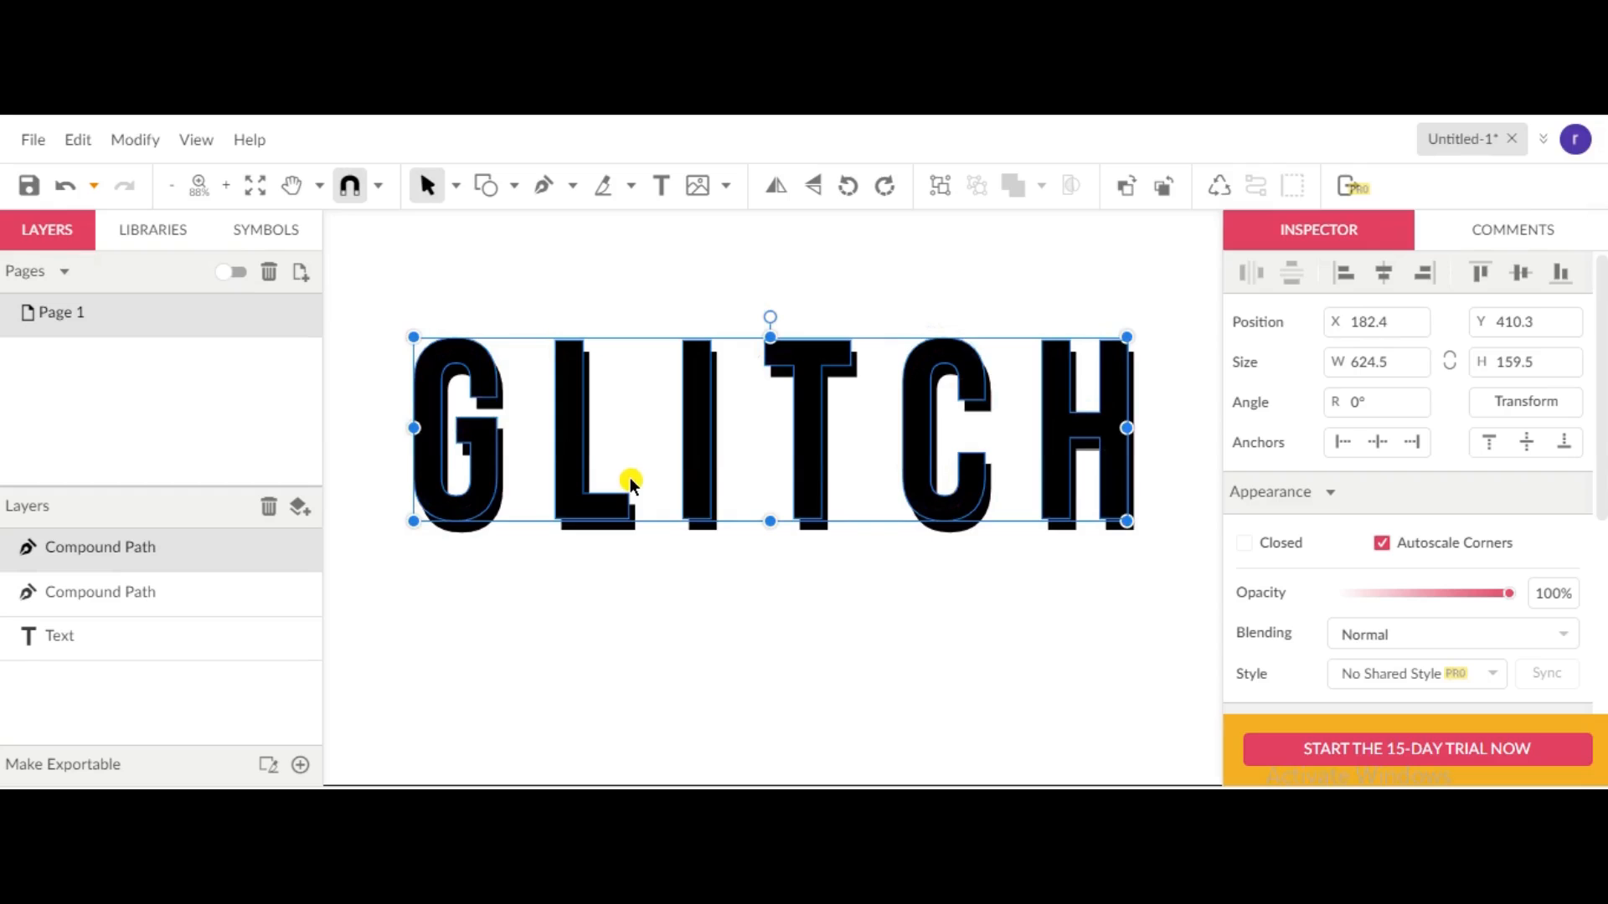
key(ctrl+d)
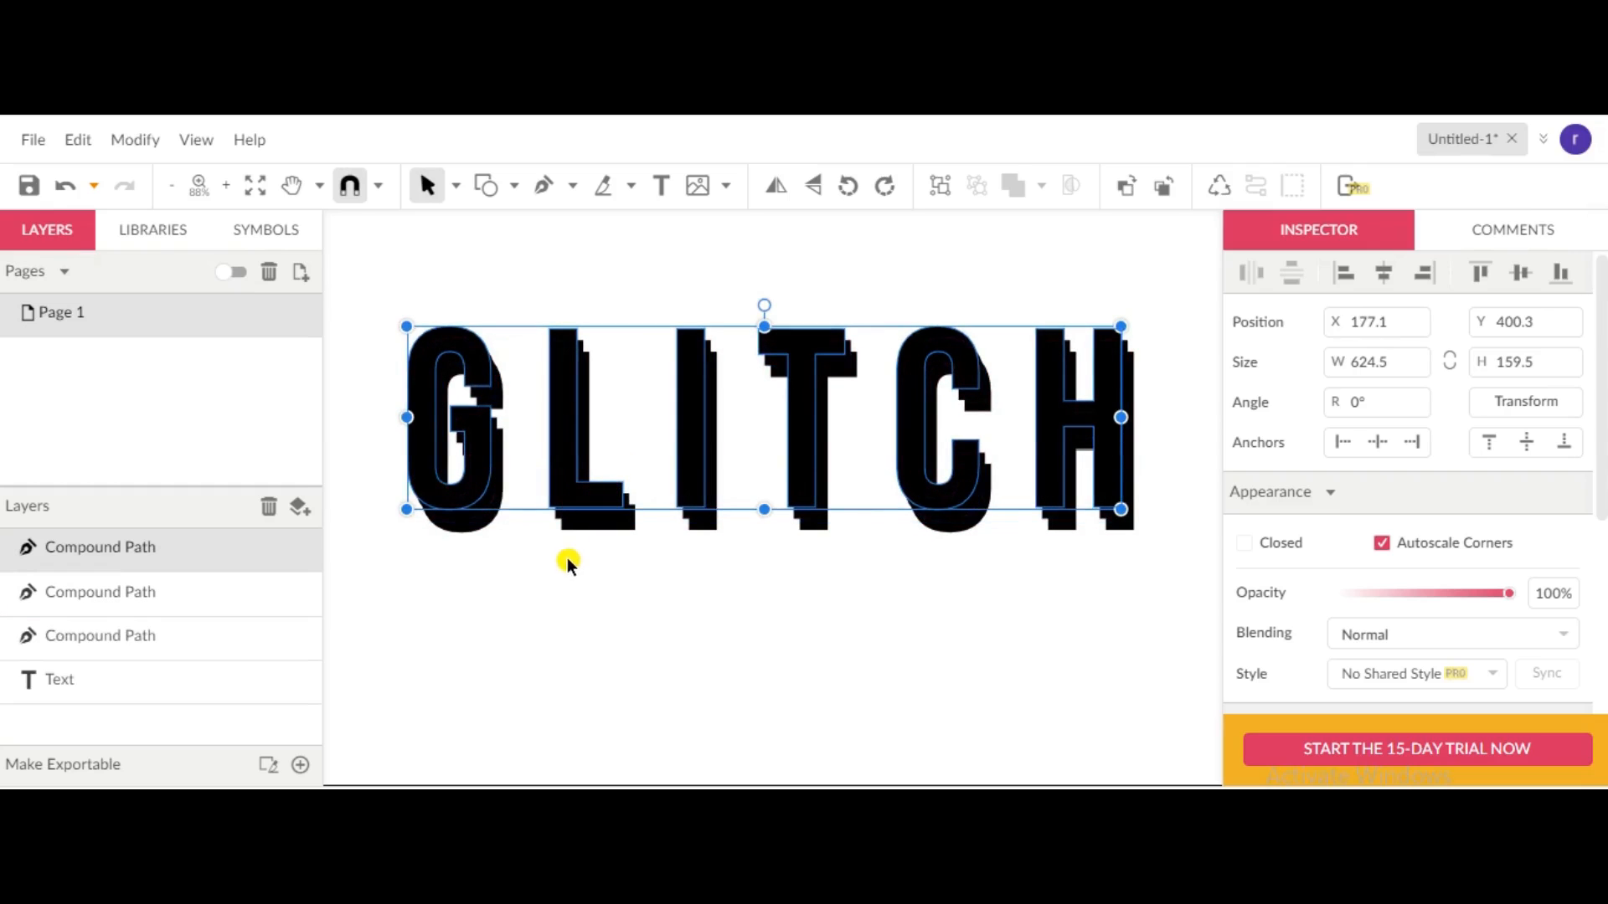
Step: Move the middle GLITCH copy to the top of the layer order
click(564, 593)
drag(582, 589, 611, 618)
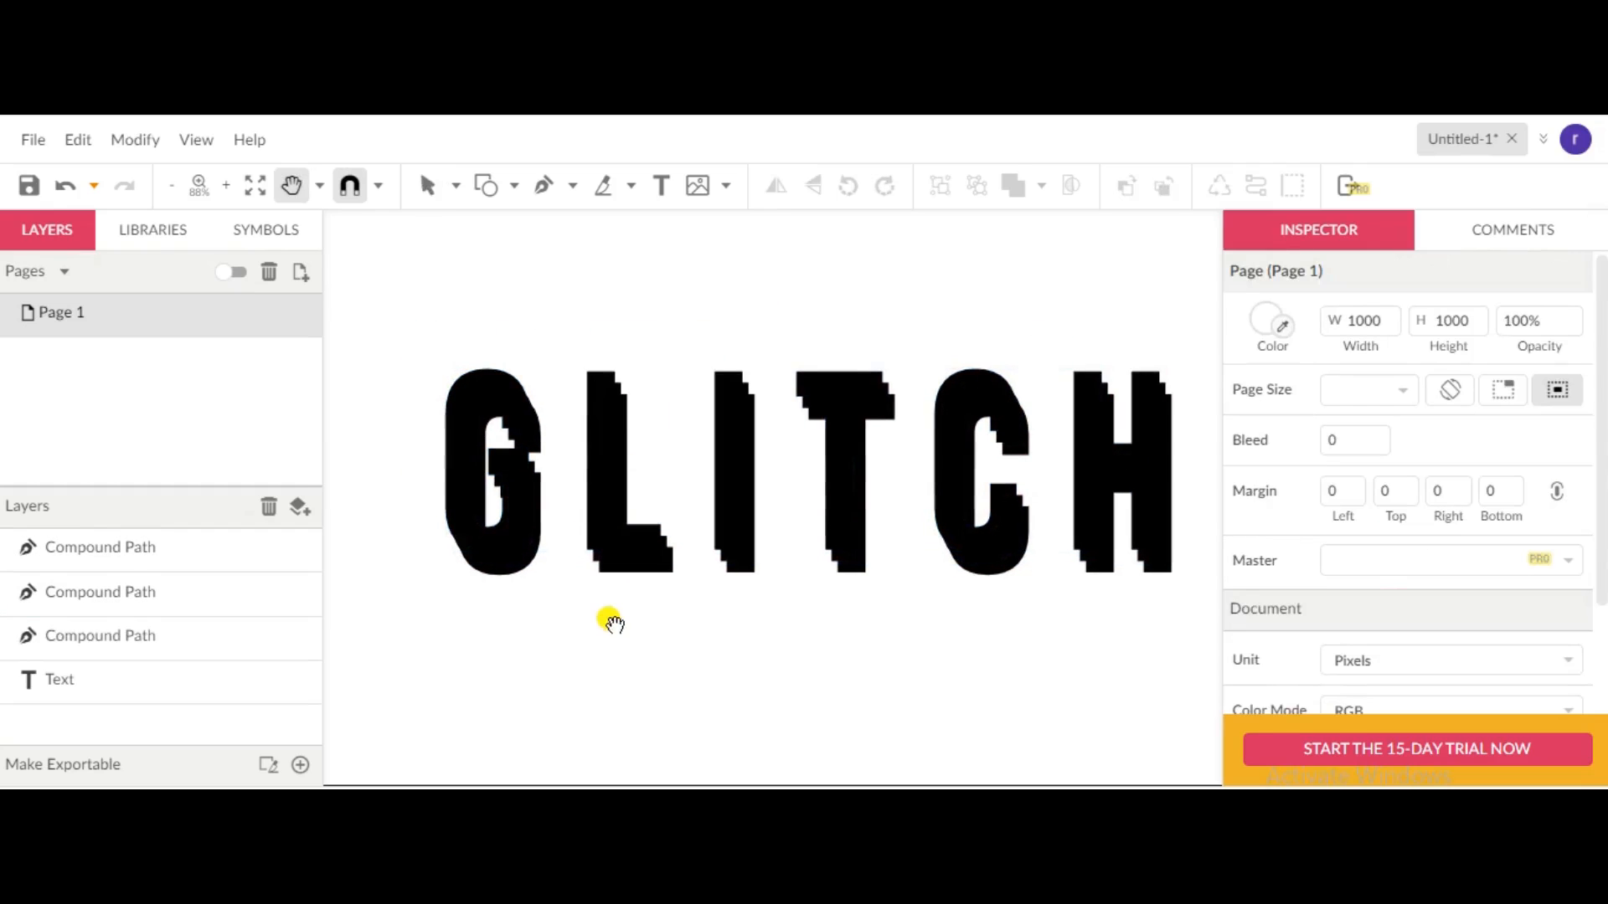
click(168, 599)
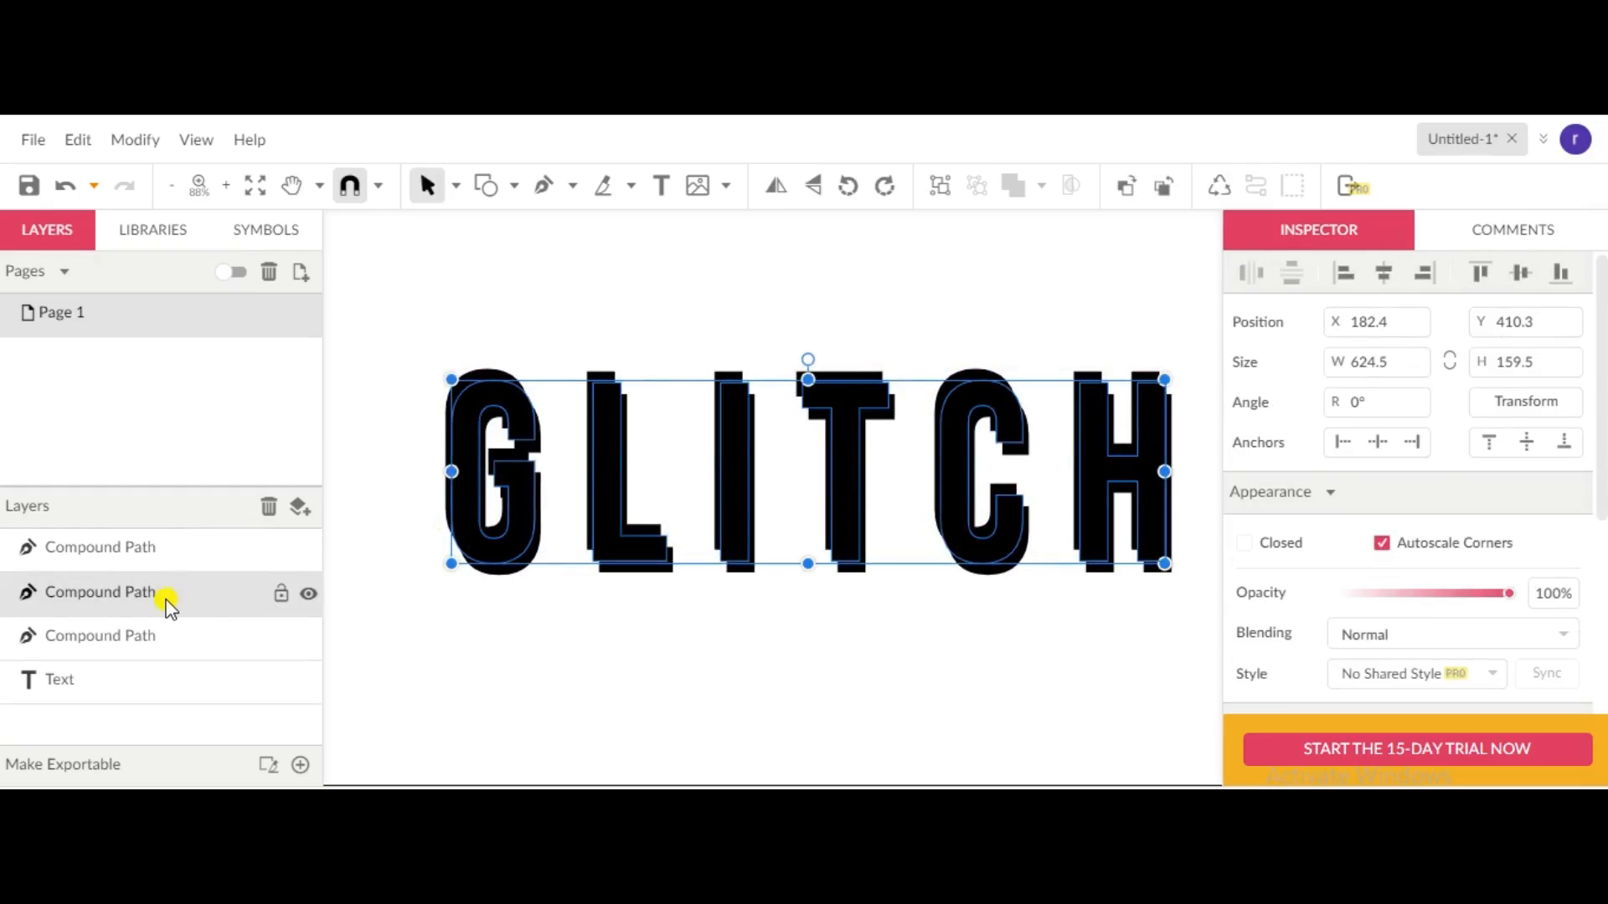
drag(158, 600, 235, 553)
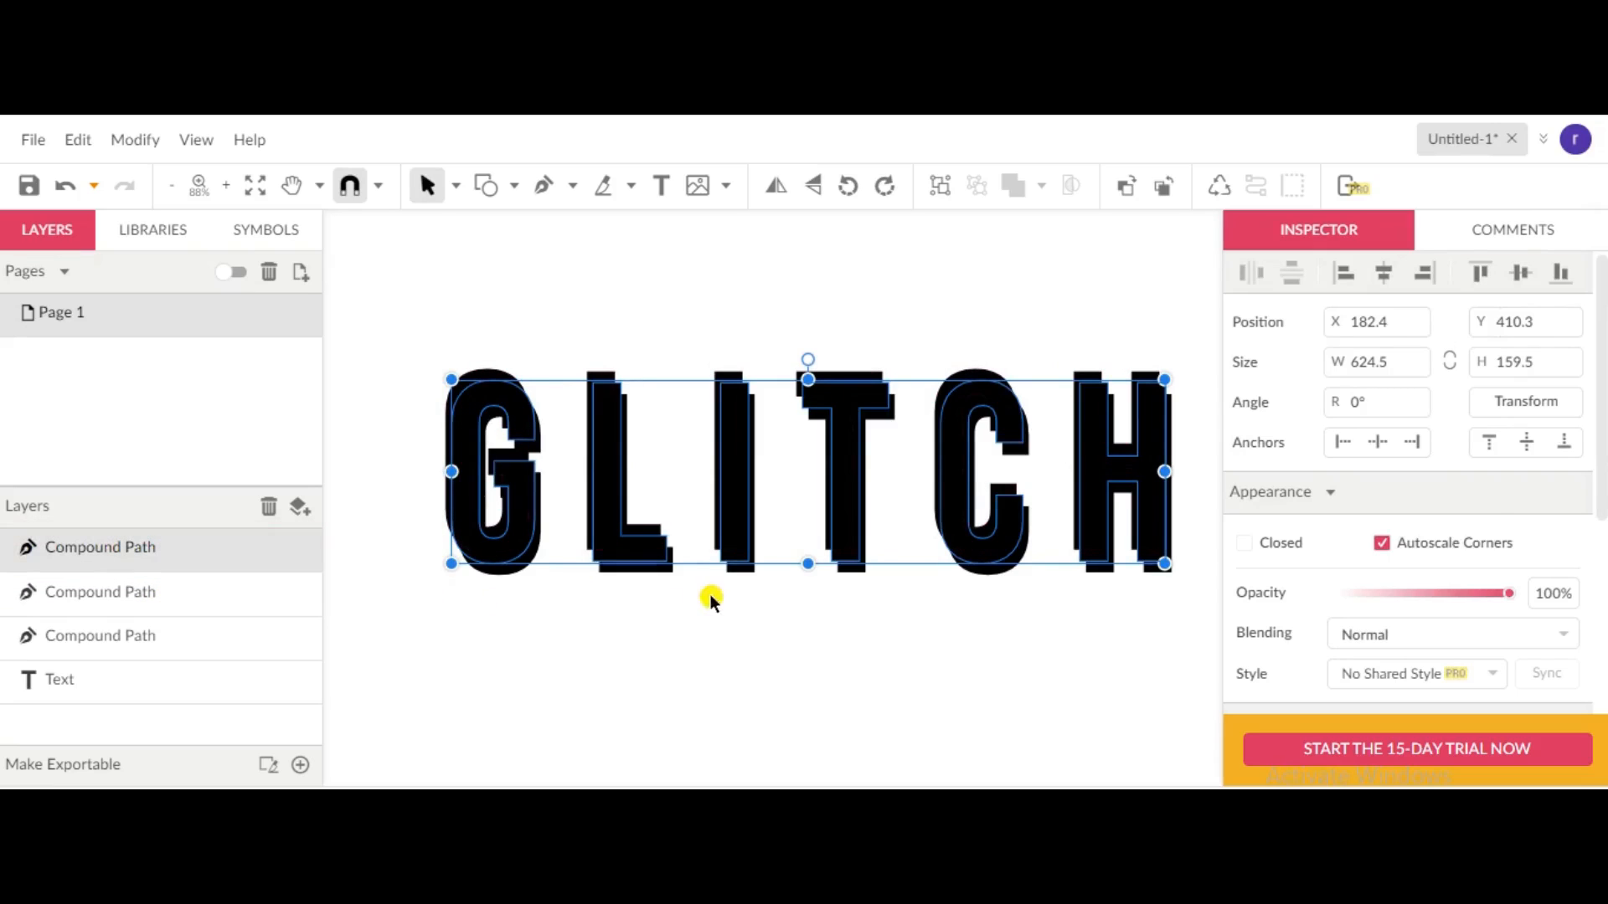
click(585, 644)
Step: Fill the upper-left GLITCH copy with cyan, #00FFFF
click(491, 369)
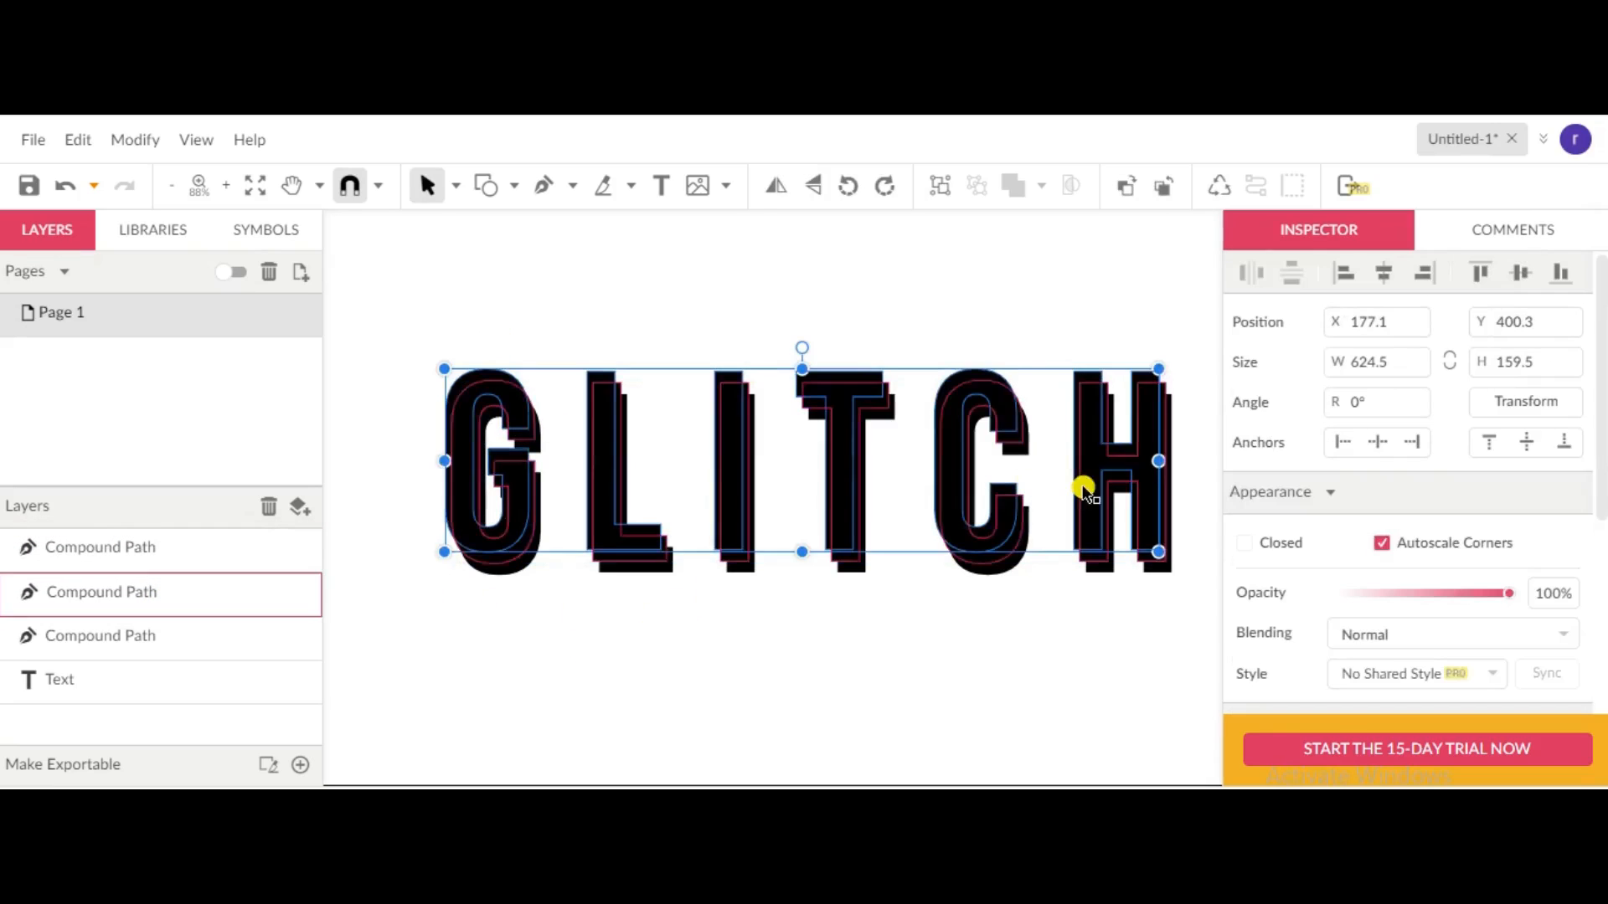
scroll(1348, 612, down, 4)
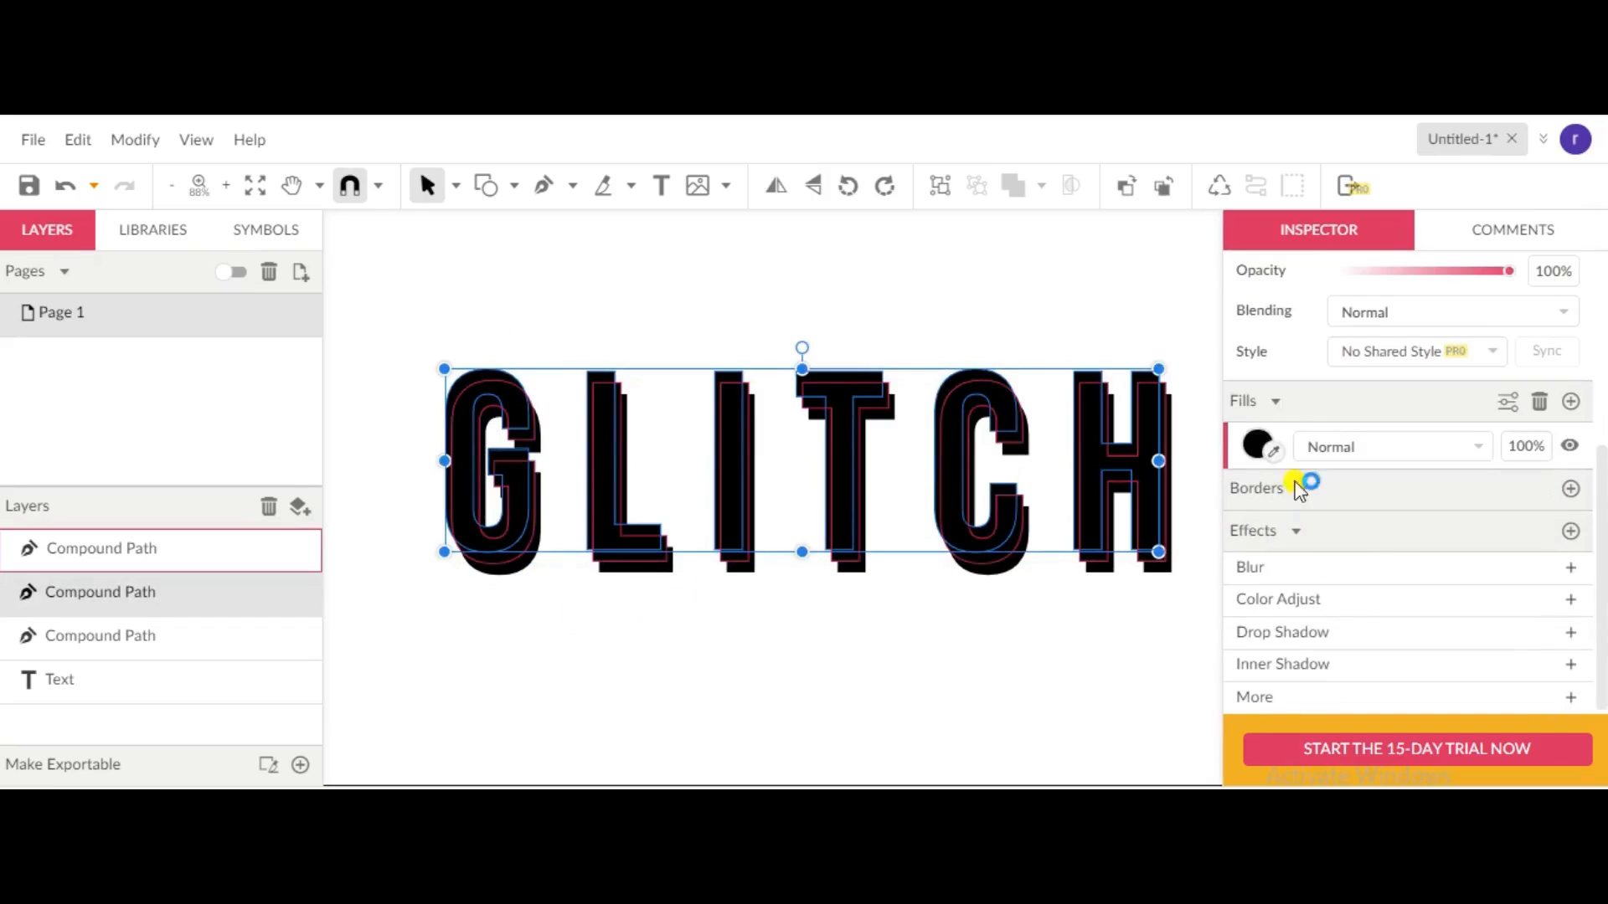
click(1257, 446)
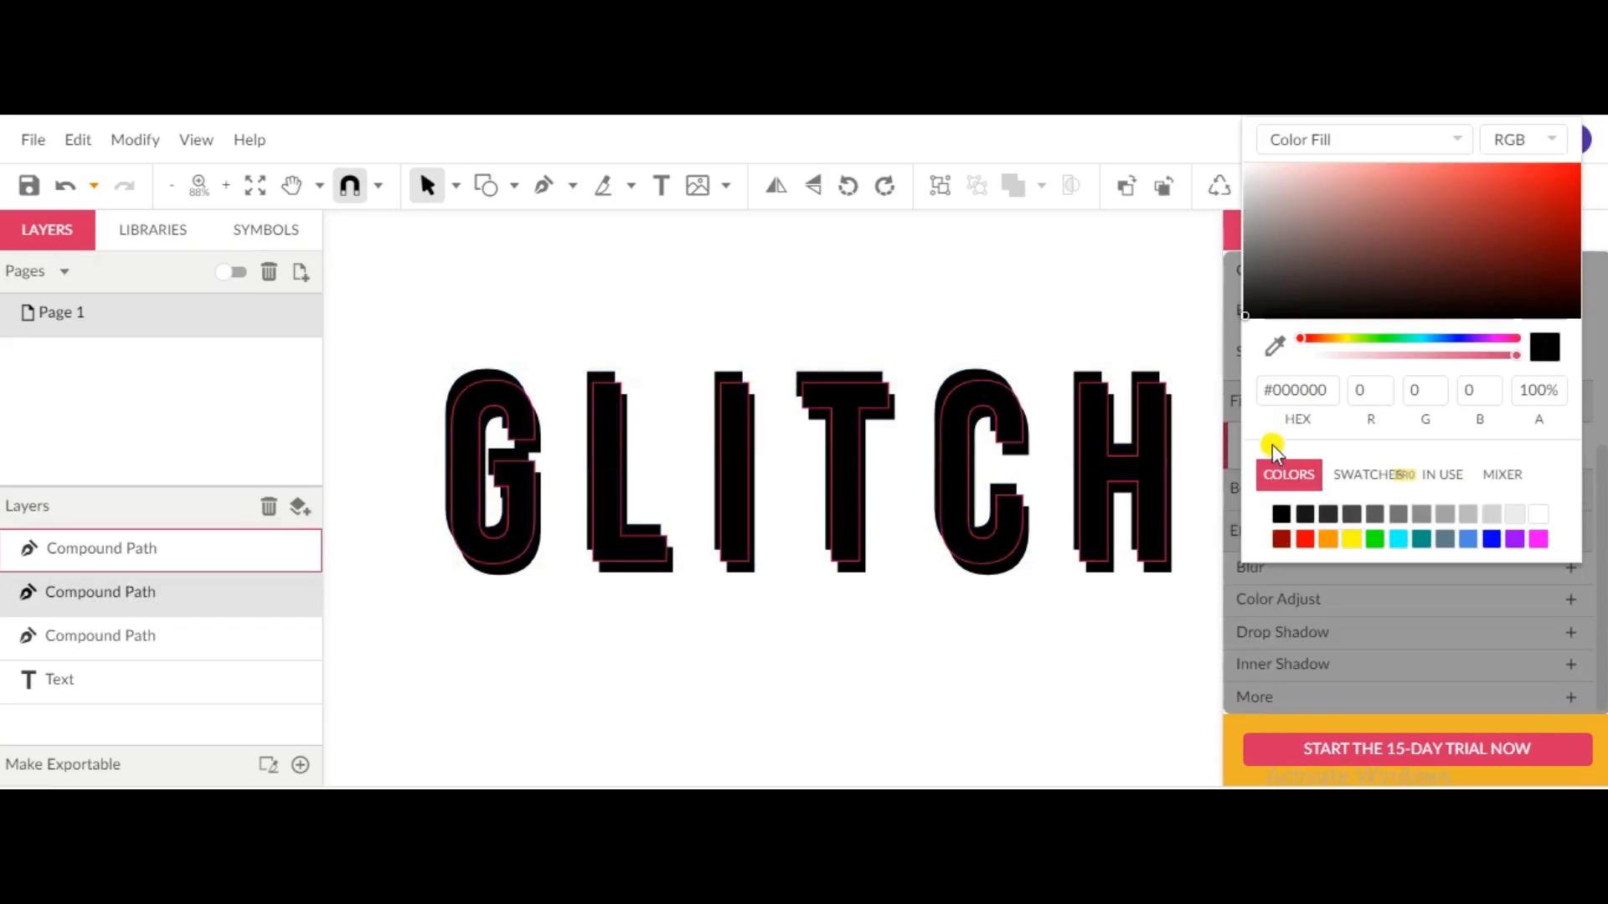
click(1398, 539)
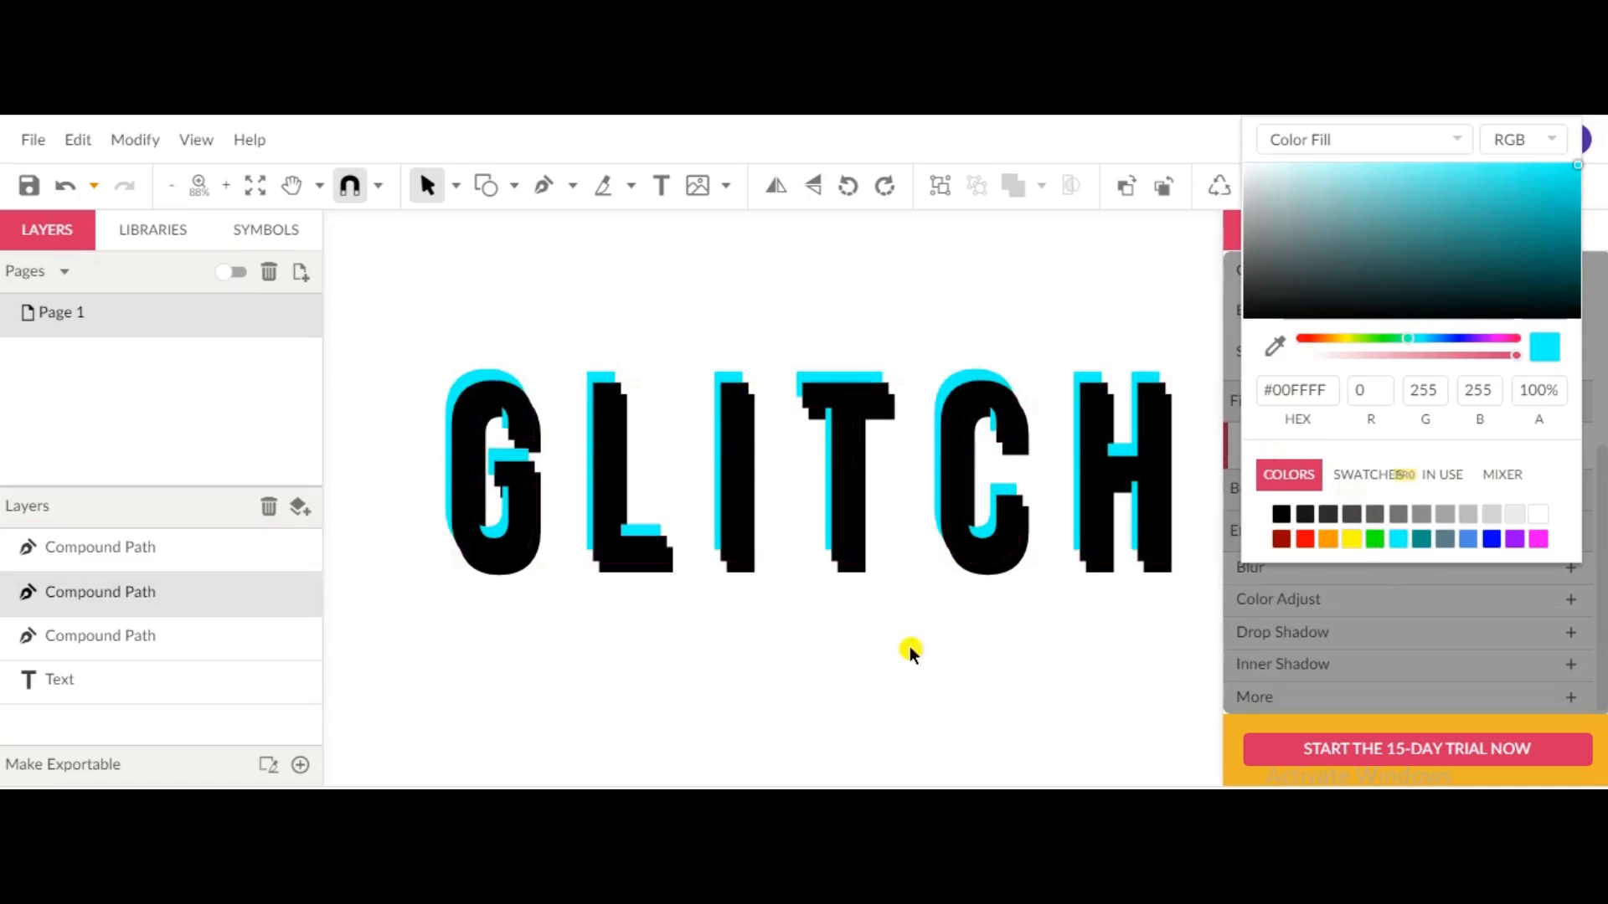
click(699, 639)
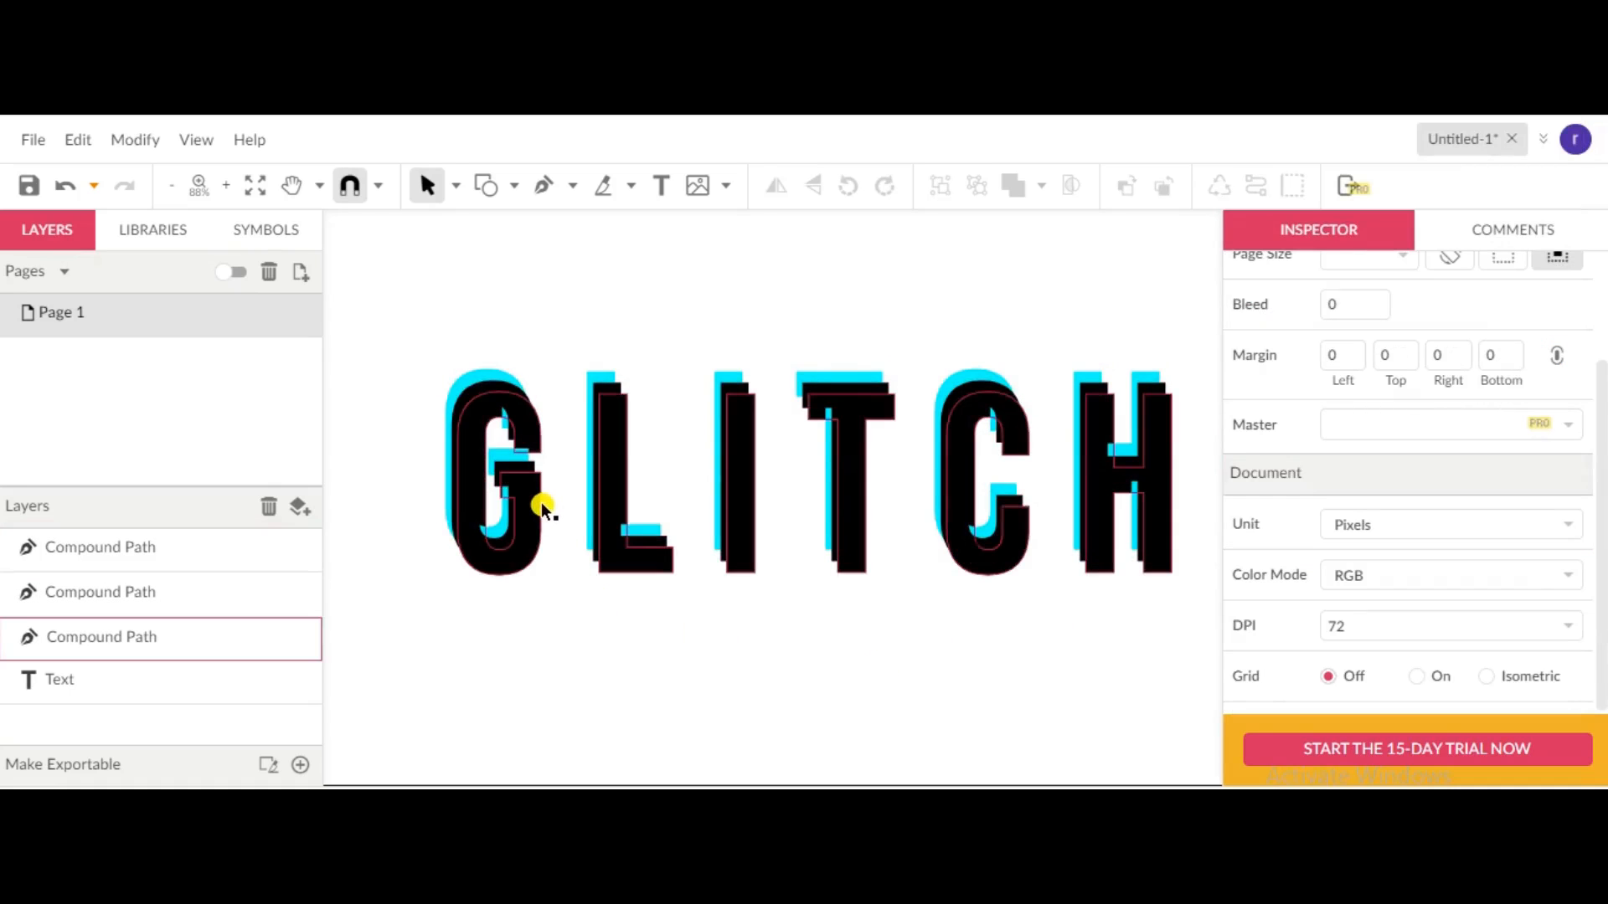
Step: Fill the lower-right GLITCH copy with red, #FF0000
click(541, 501)
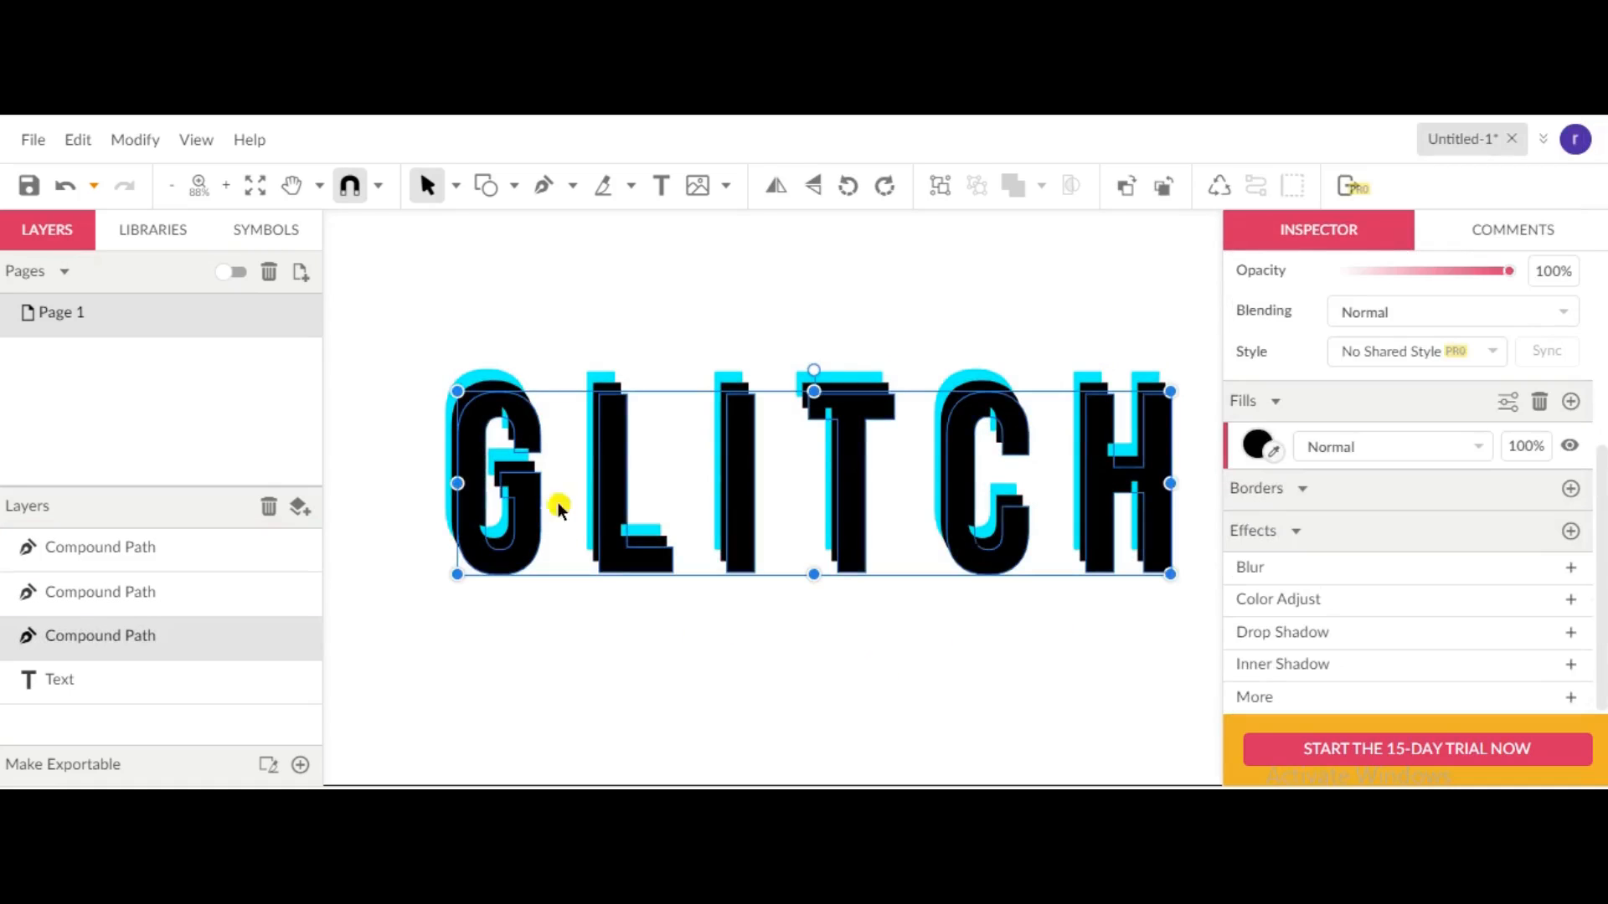
click(1253, 452)
click(1305, 538)
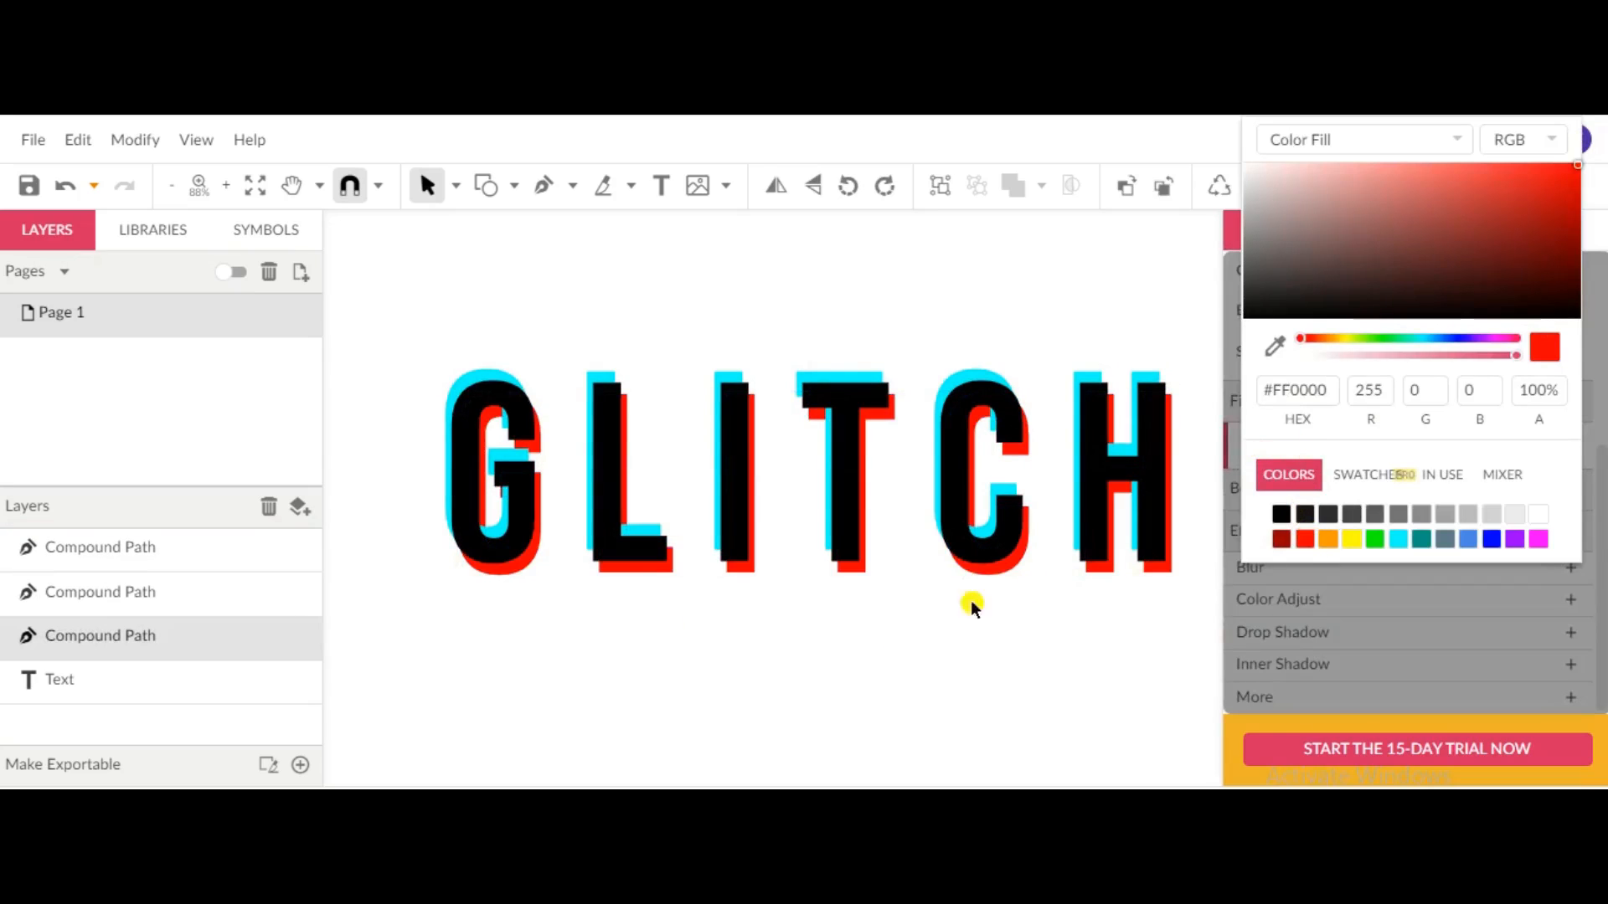
click(797, 658)
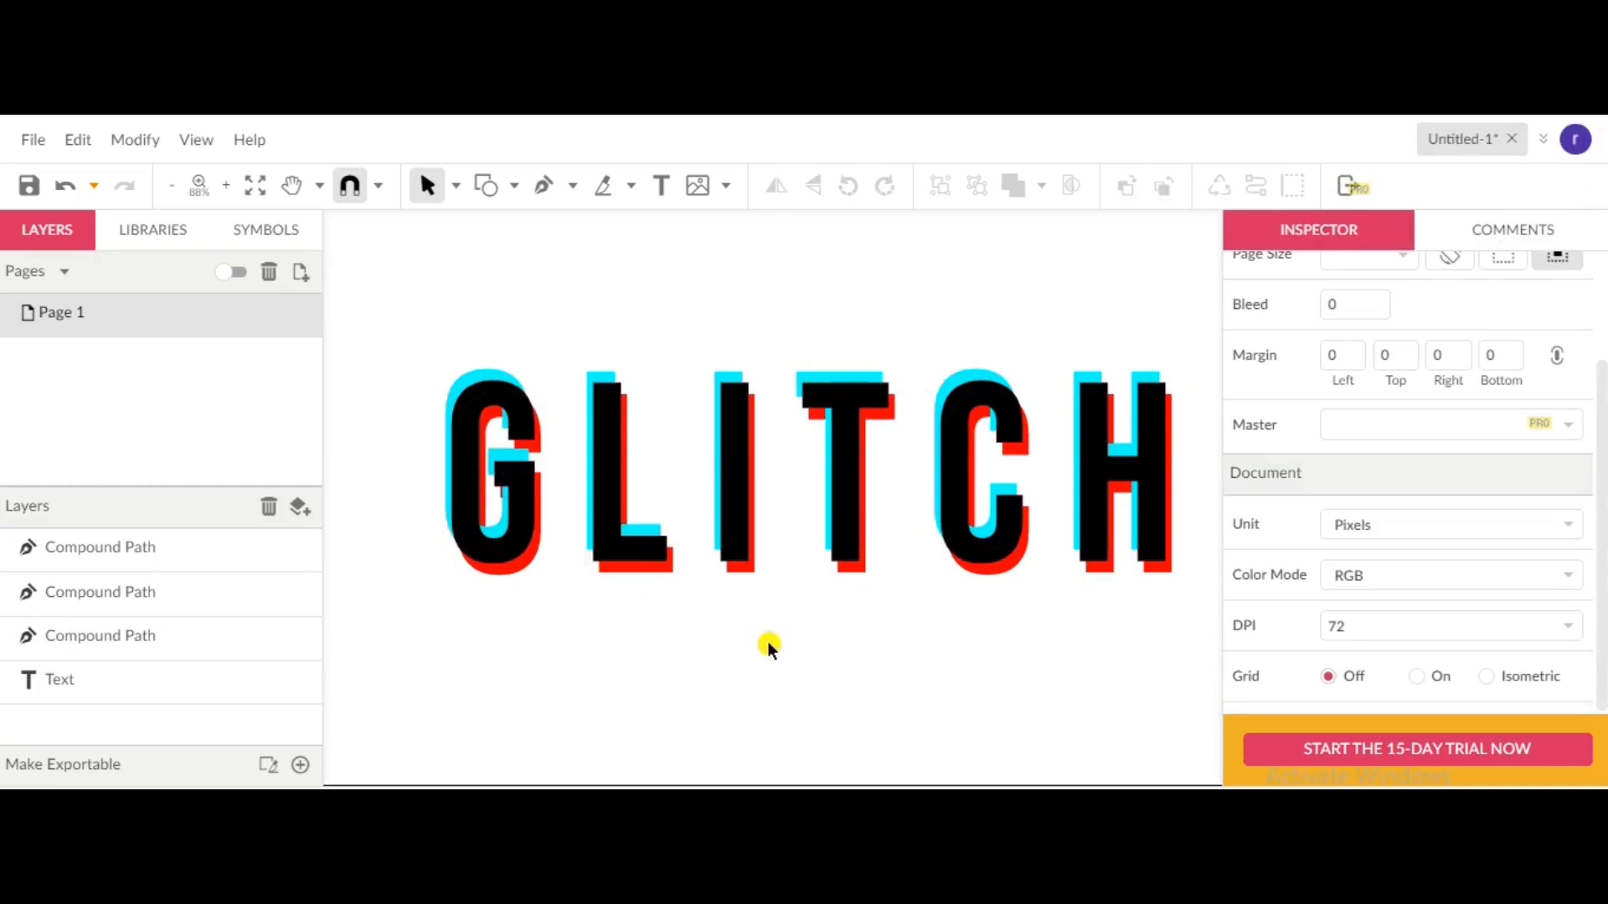
Step: Shift the cyan and red GLITCH copies closer to the black letters to narrow the coloured offsets
drag(856, 667, 805, 659)
drag(520, 584, 549, 586)
scroll(430, 466, up, 6)
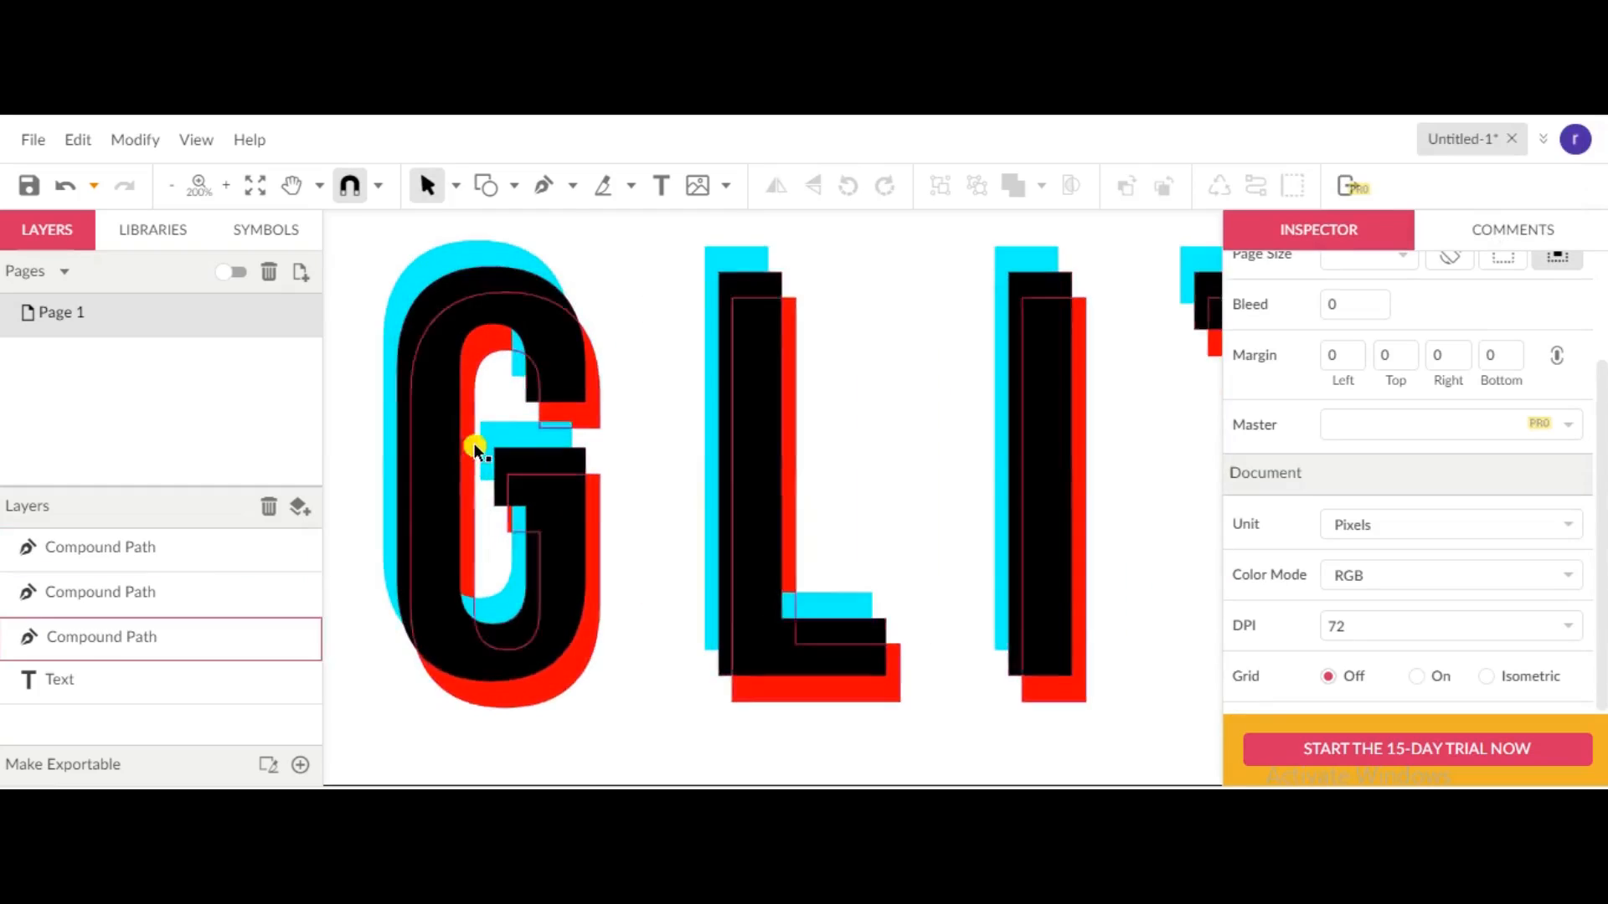
drag(539, 430, 531, 452)
click(690, 531)
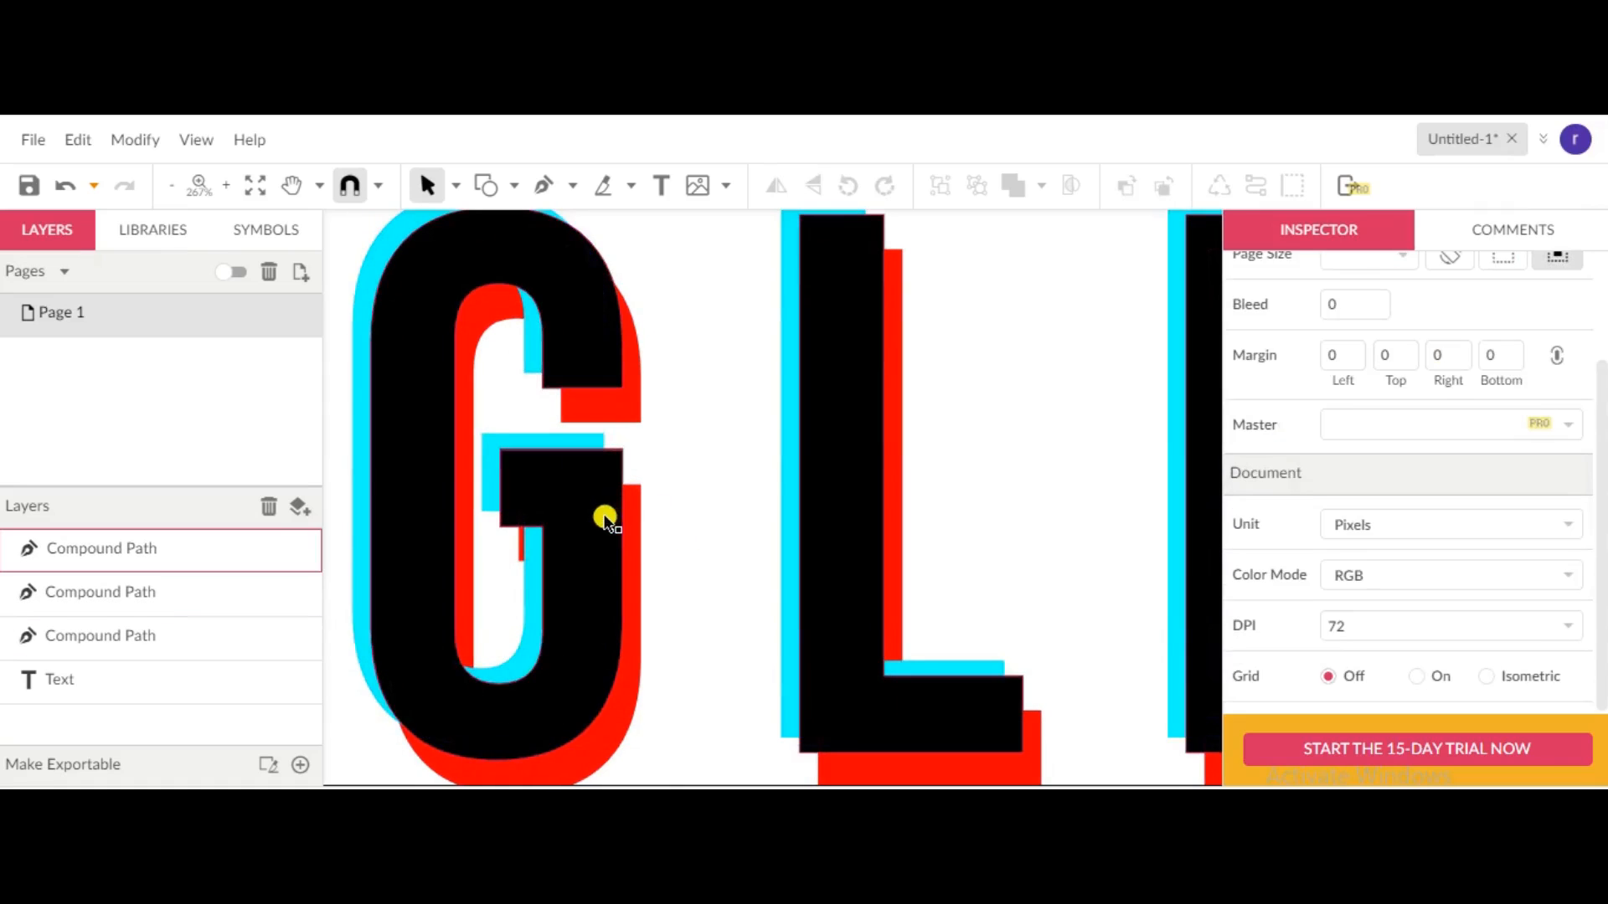
drag(593, 525, 632, 531)
click(639, 524)
click(731, 547)
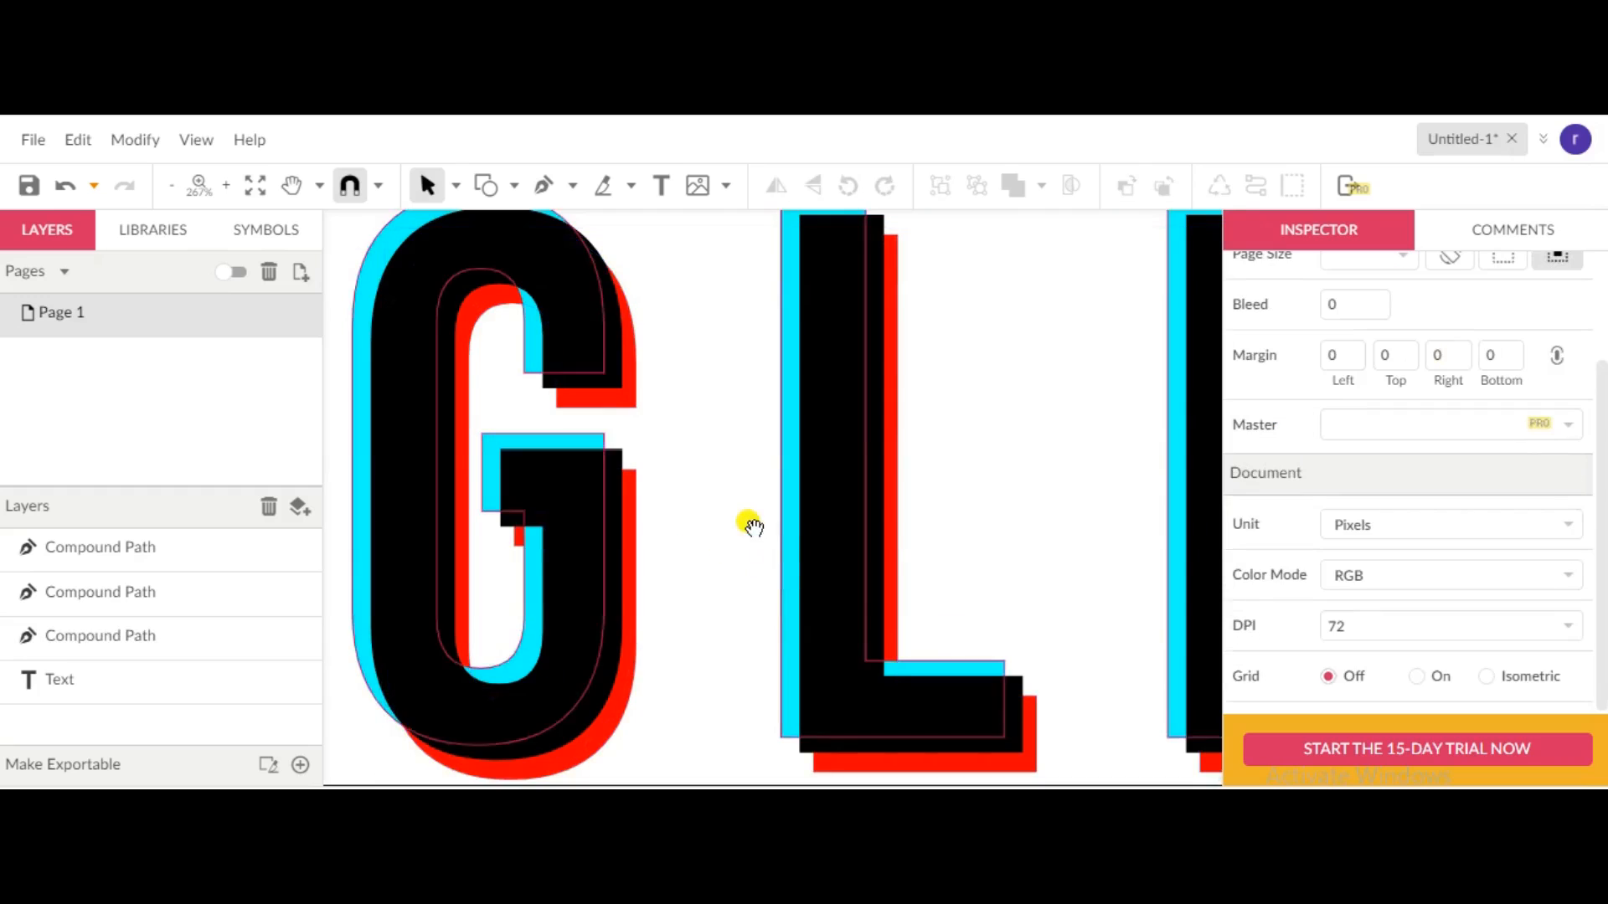
Step: Lower the opacity of the black GLITCH copy so the colours beneath show through slightly
scroll(751, 523, down, 5)
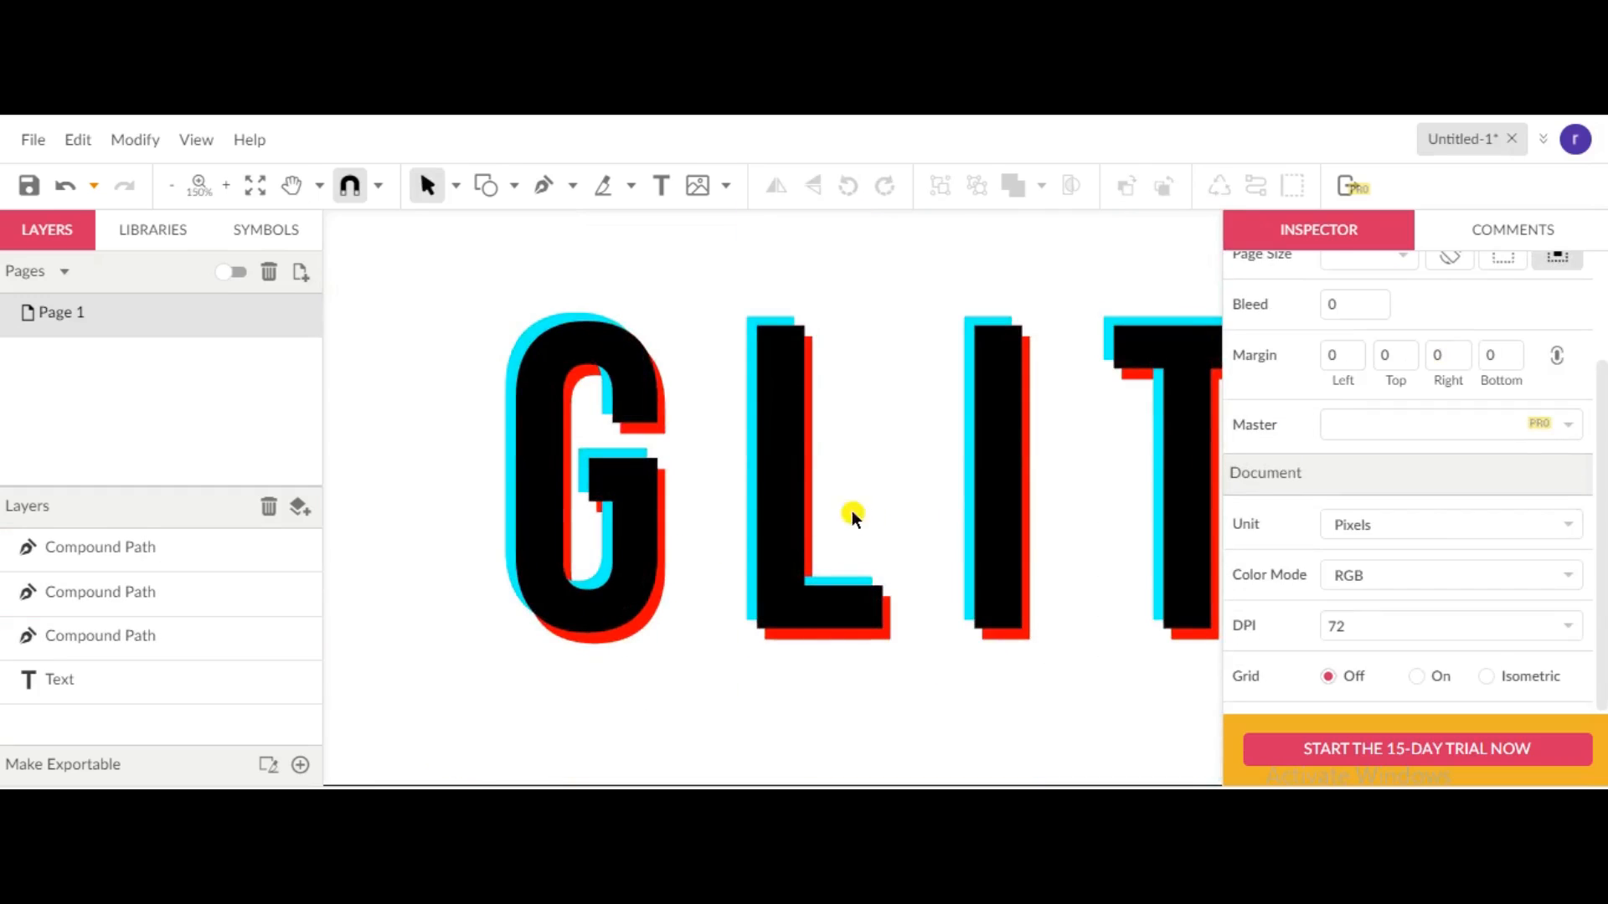
scroll(866, 514, down, 3)
drag(978, 617, 865, 602)
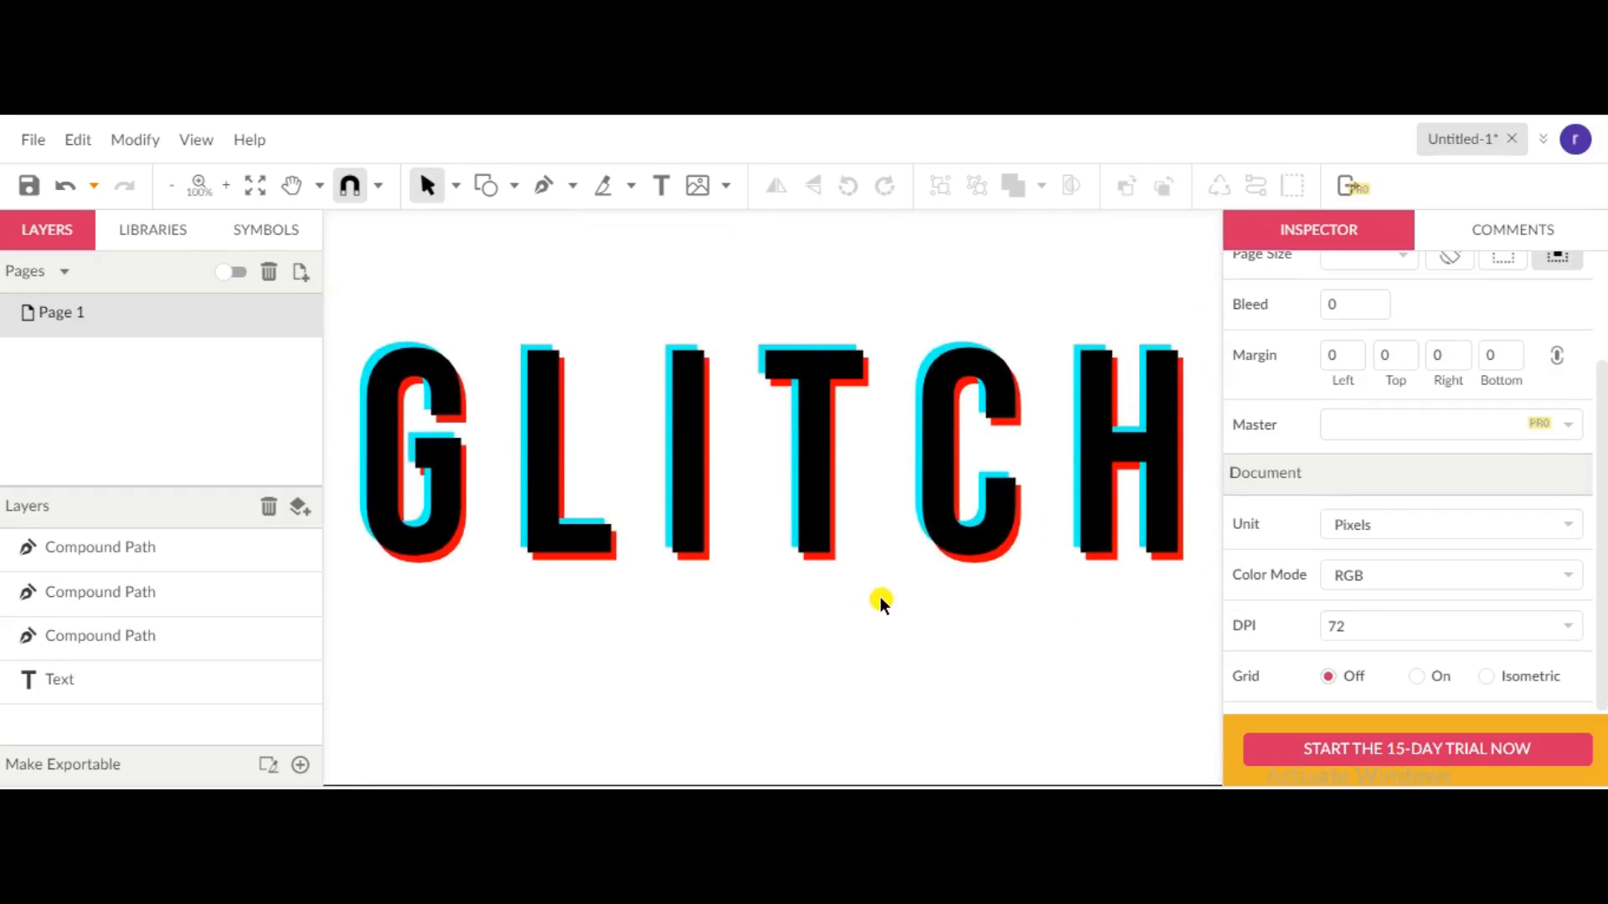
scroll(880, 601, down, 2)
scroll(890, 599, up, 2)
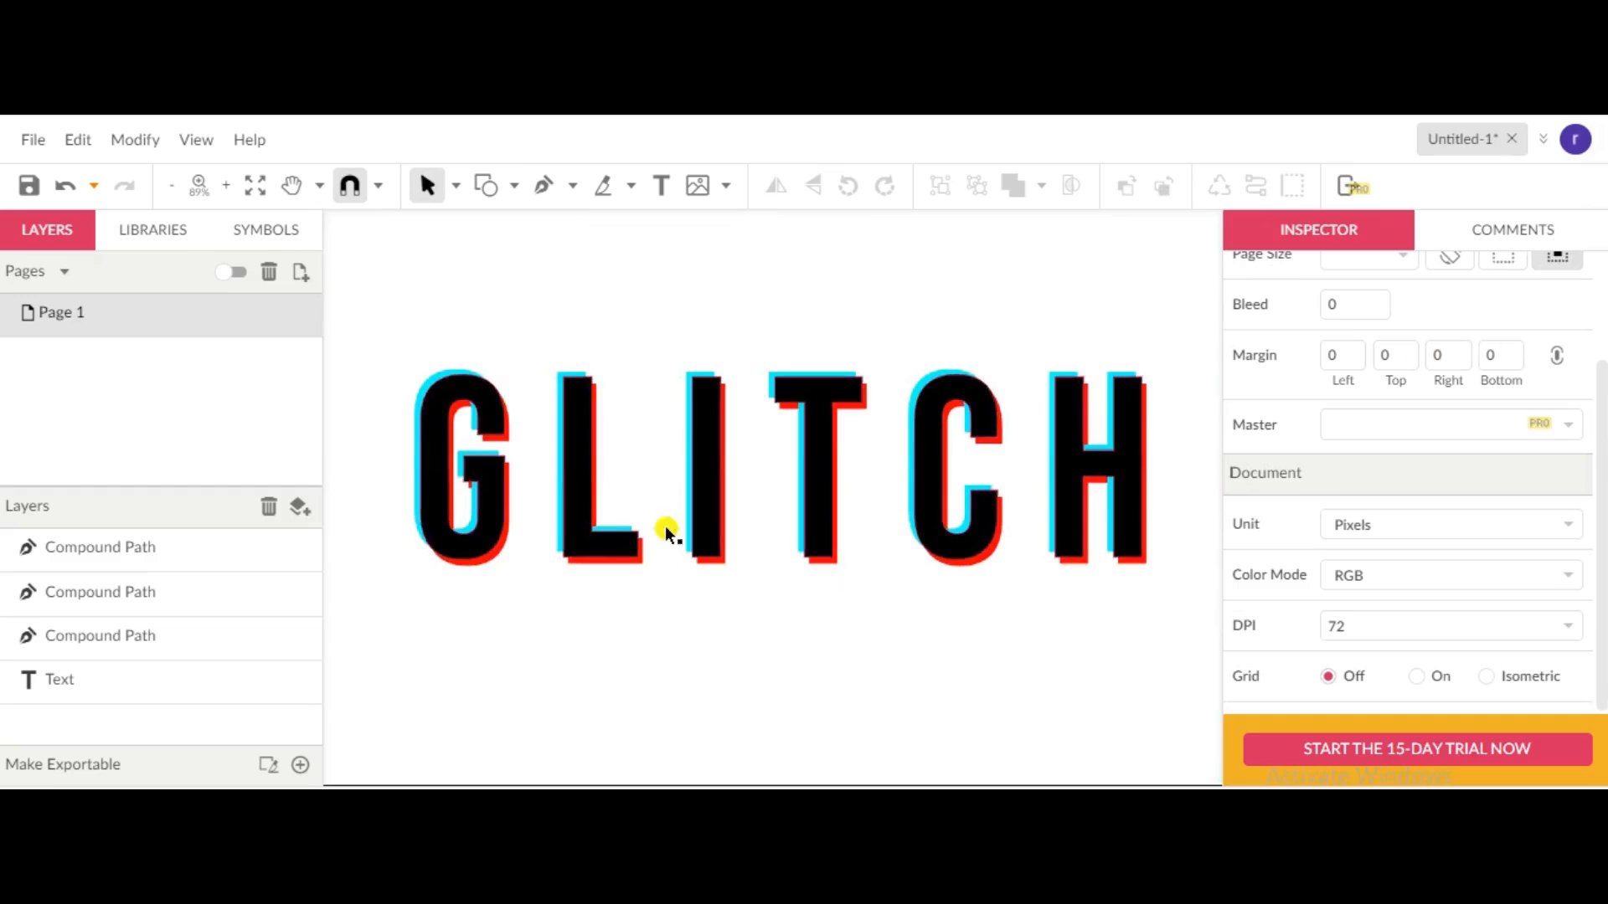
click(490, 519)
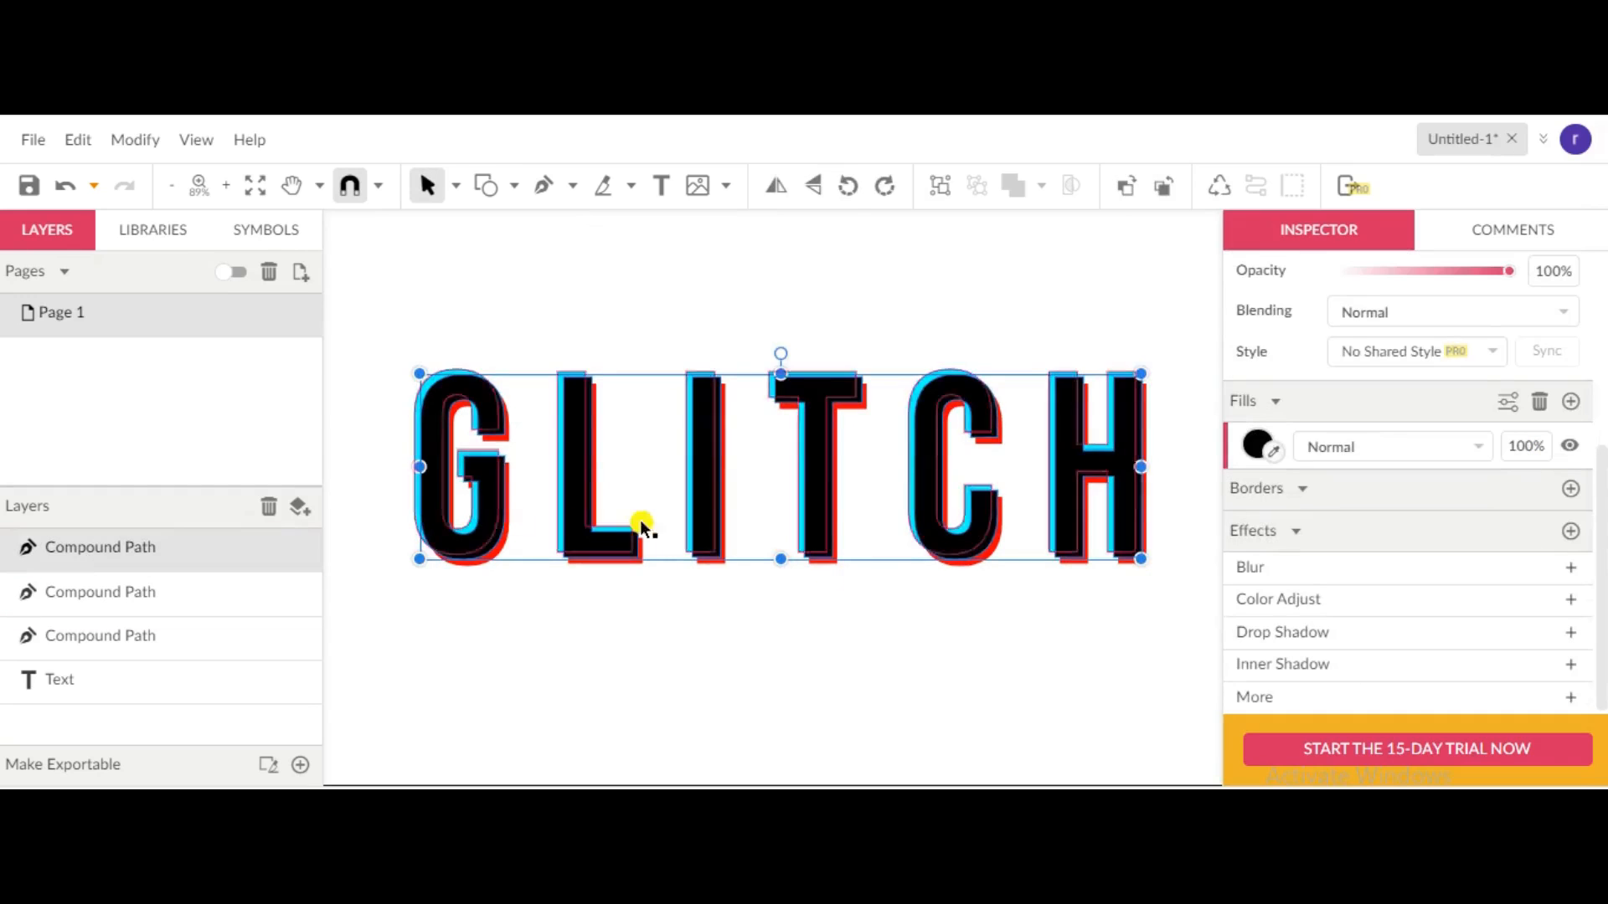
drag(1507, 271, 1473, 288)
click(767, 697)
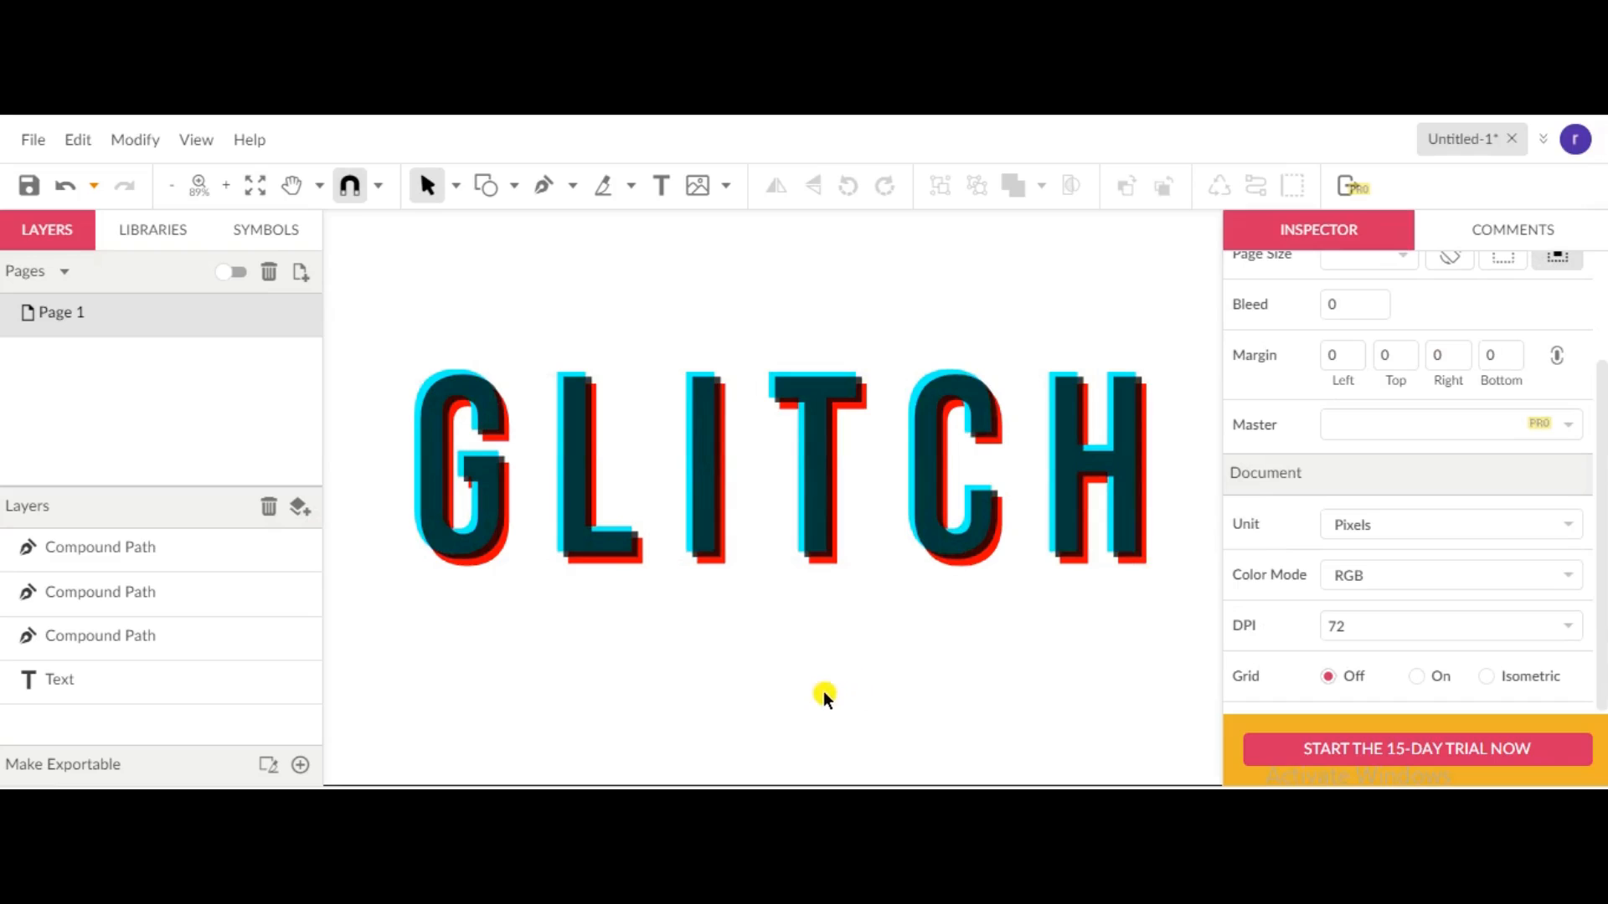
Step: Split the black, cyan and red GLITCH compound paths into separate letter paths
drag(397, 330, 1179, 631)
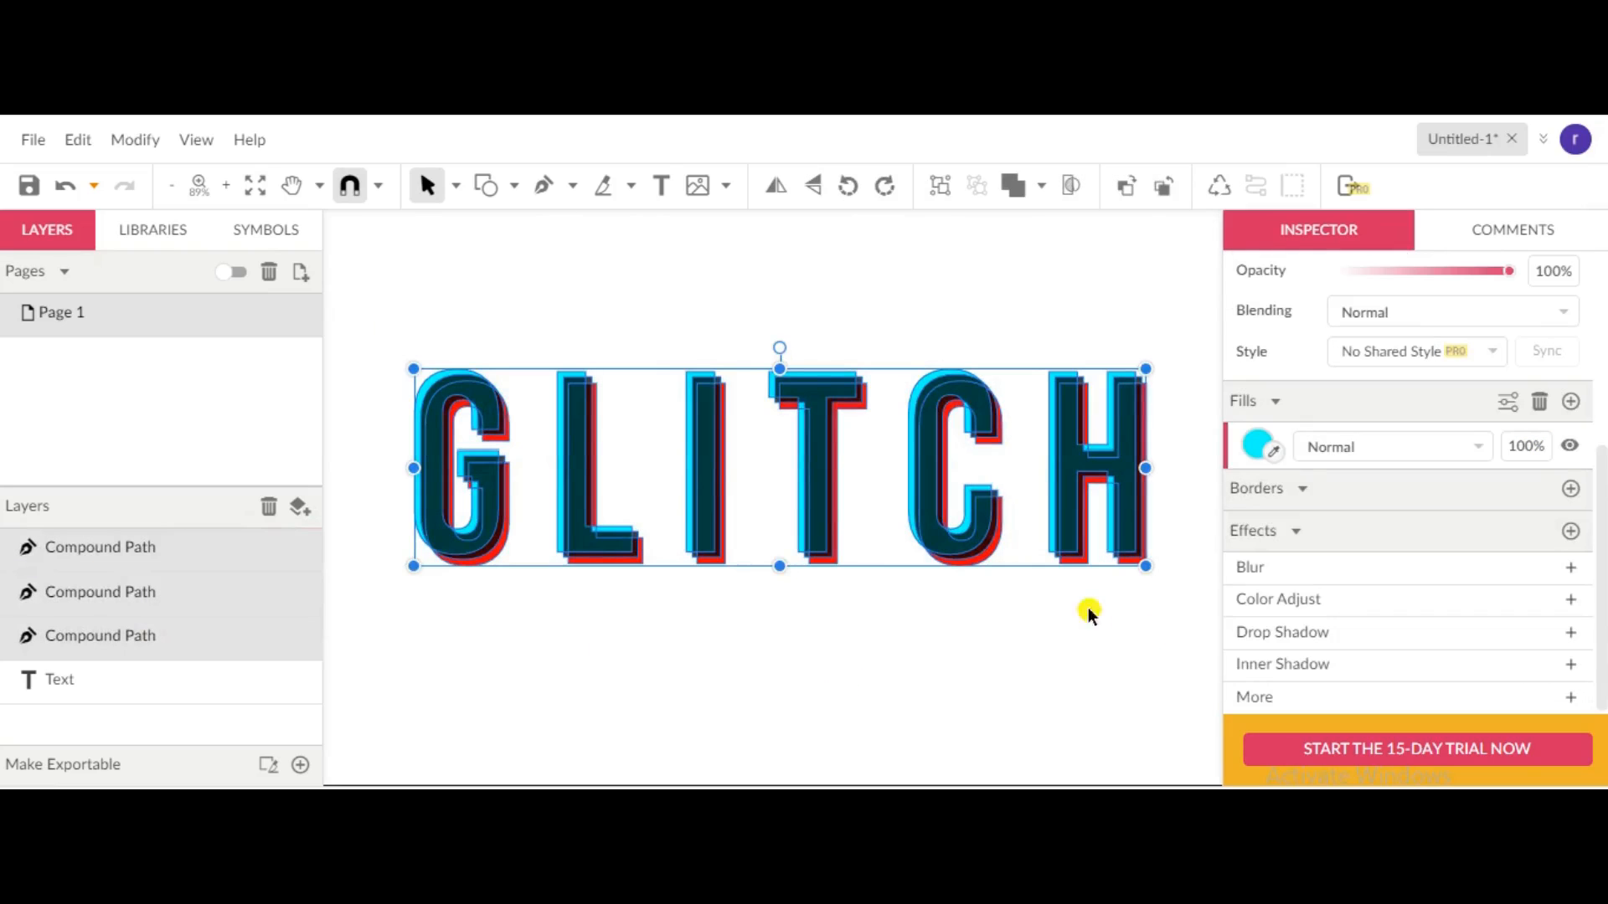
right_click(817, 486)
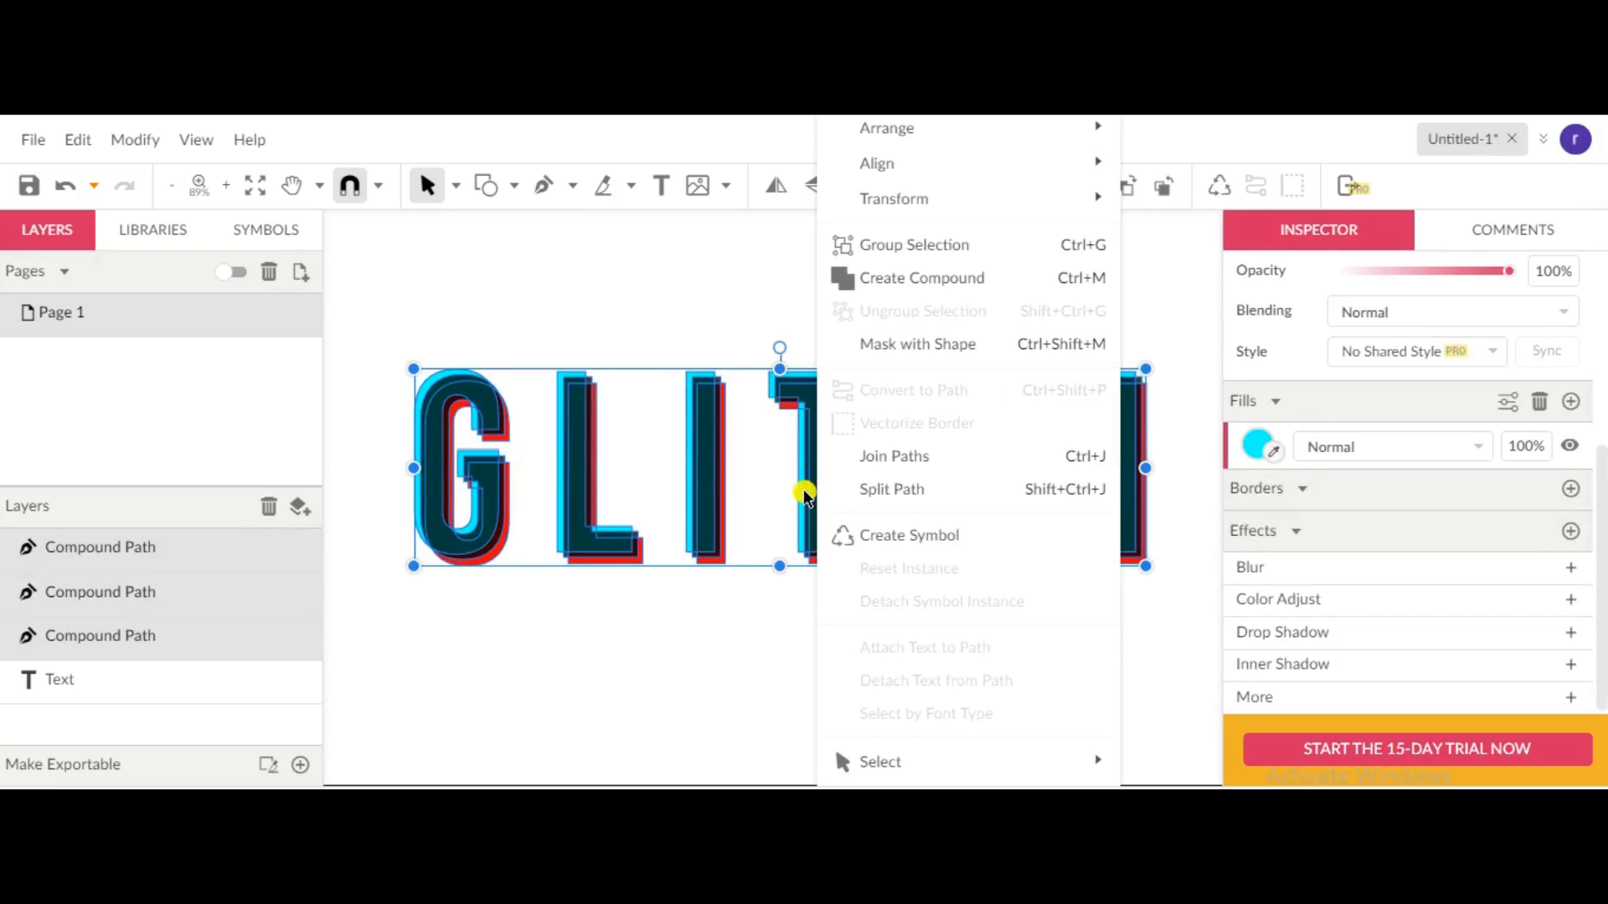
click(922, 500)
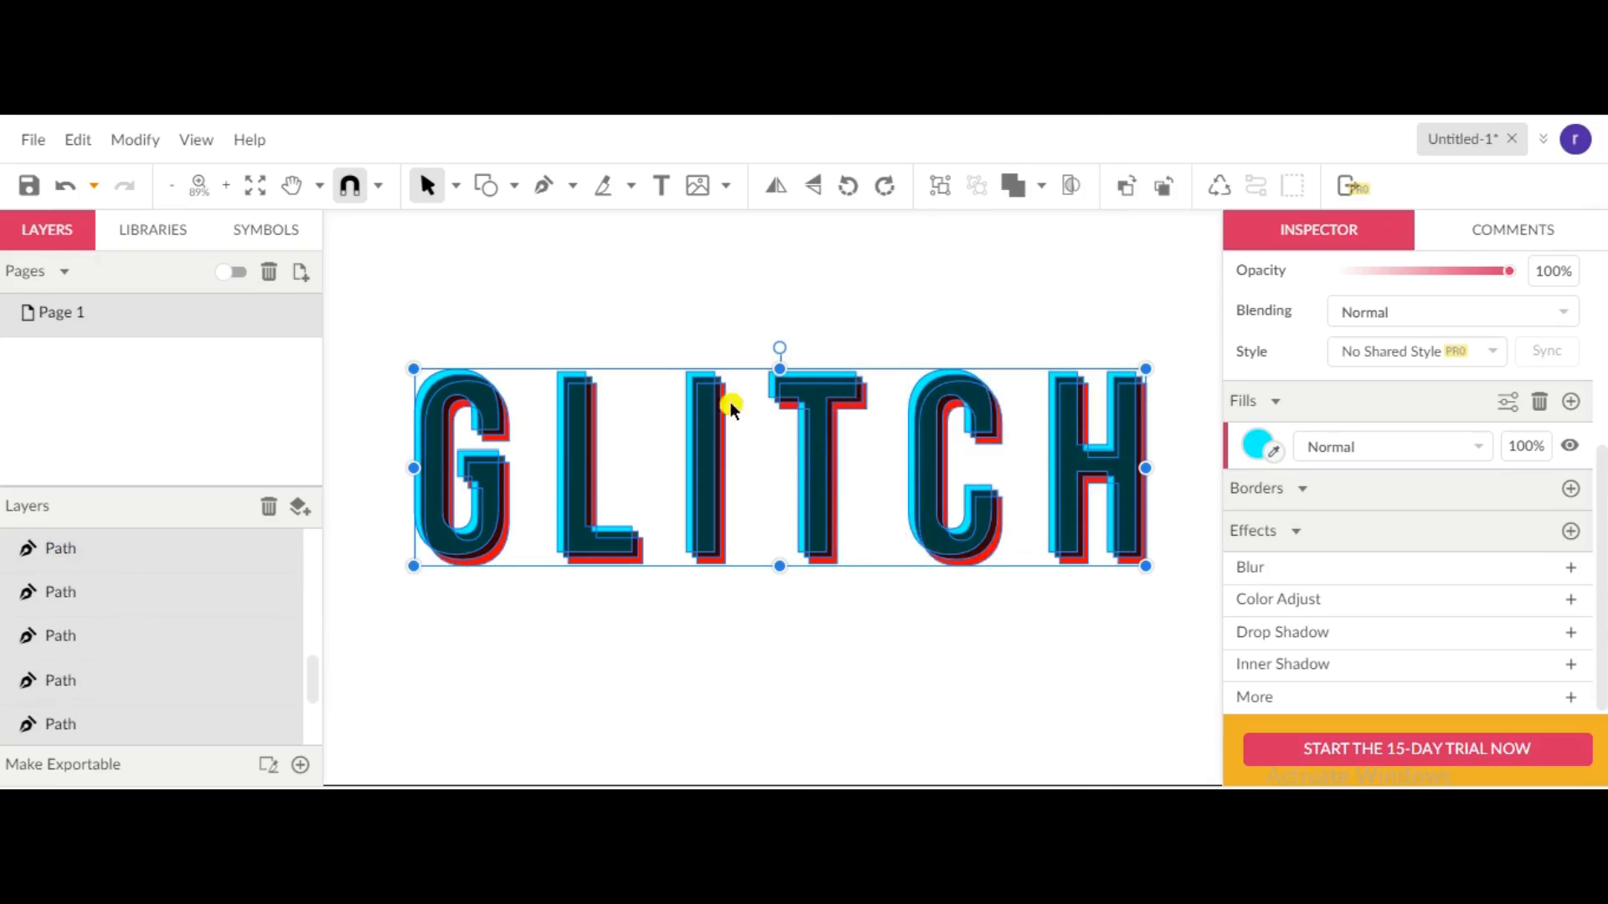
Step: Slice all the GLITCH letter paths with a horizontal knife cut across their middle
click(601, 189)
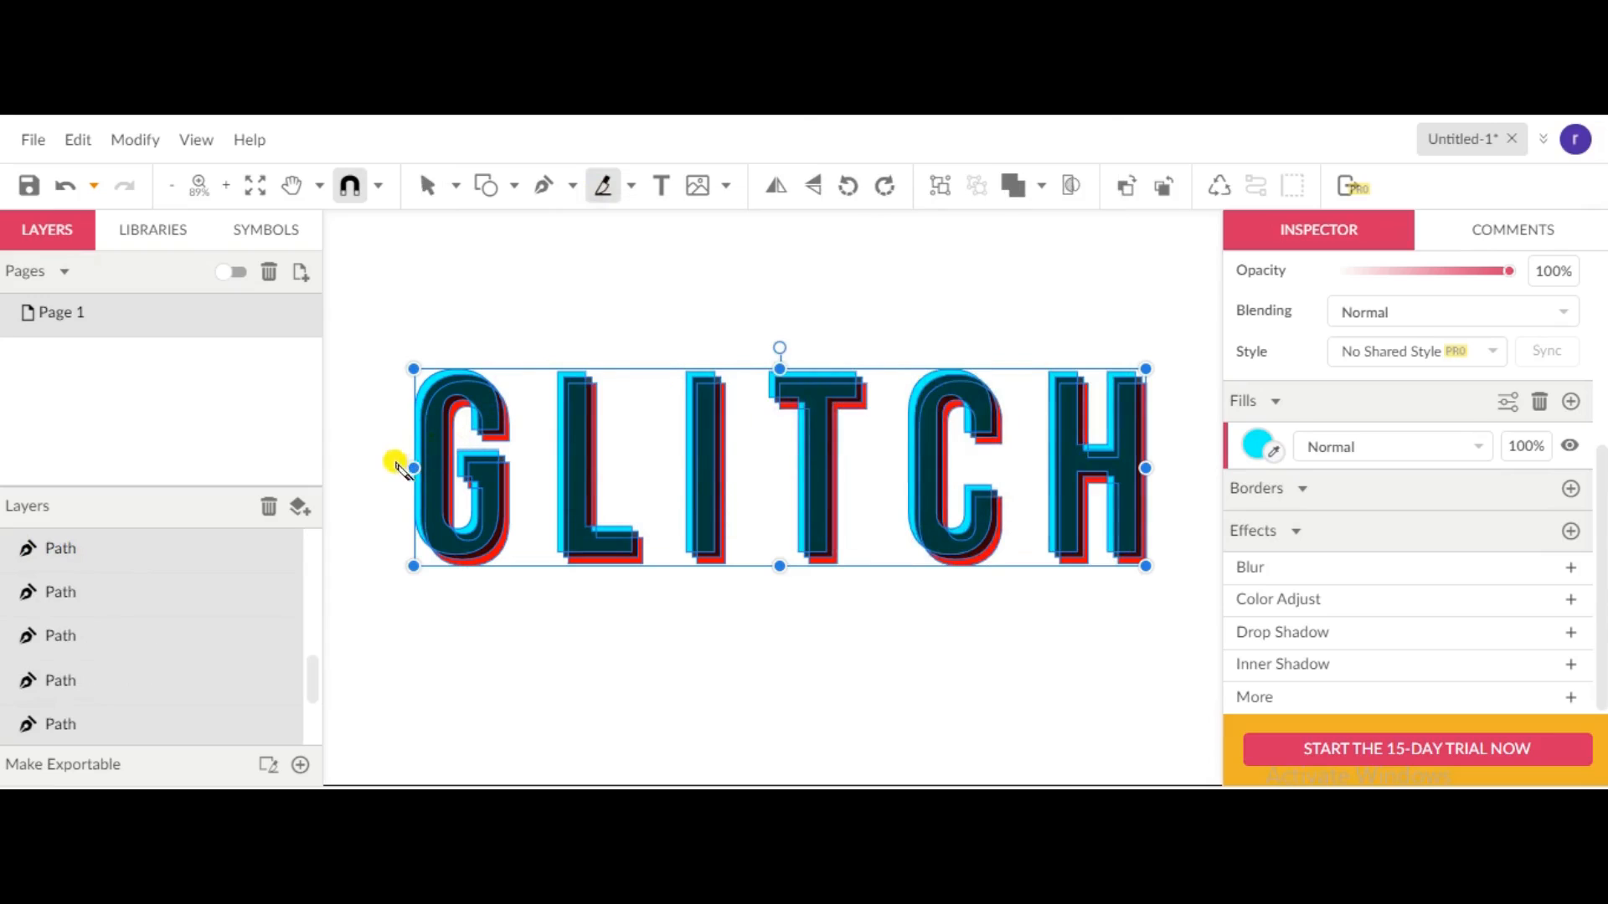
mouse_move(385, 463)
mouse_down()
mouse_move(653, 470)
mouse_move(950, 528)
mouse_move(1164, 512)
mouse_up()
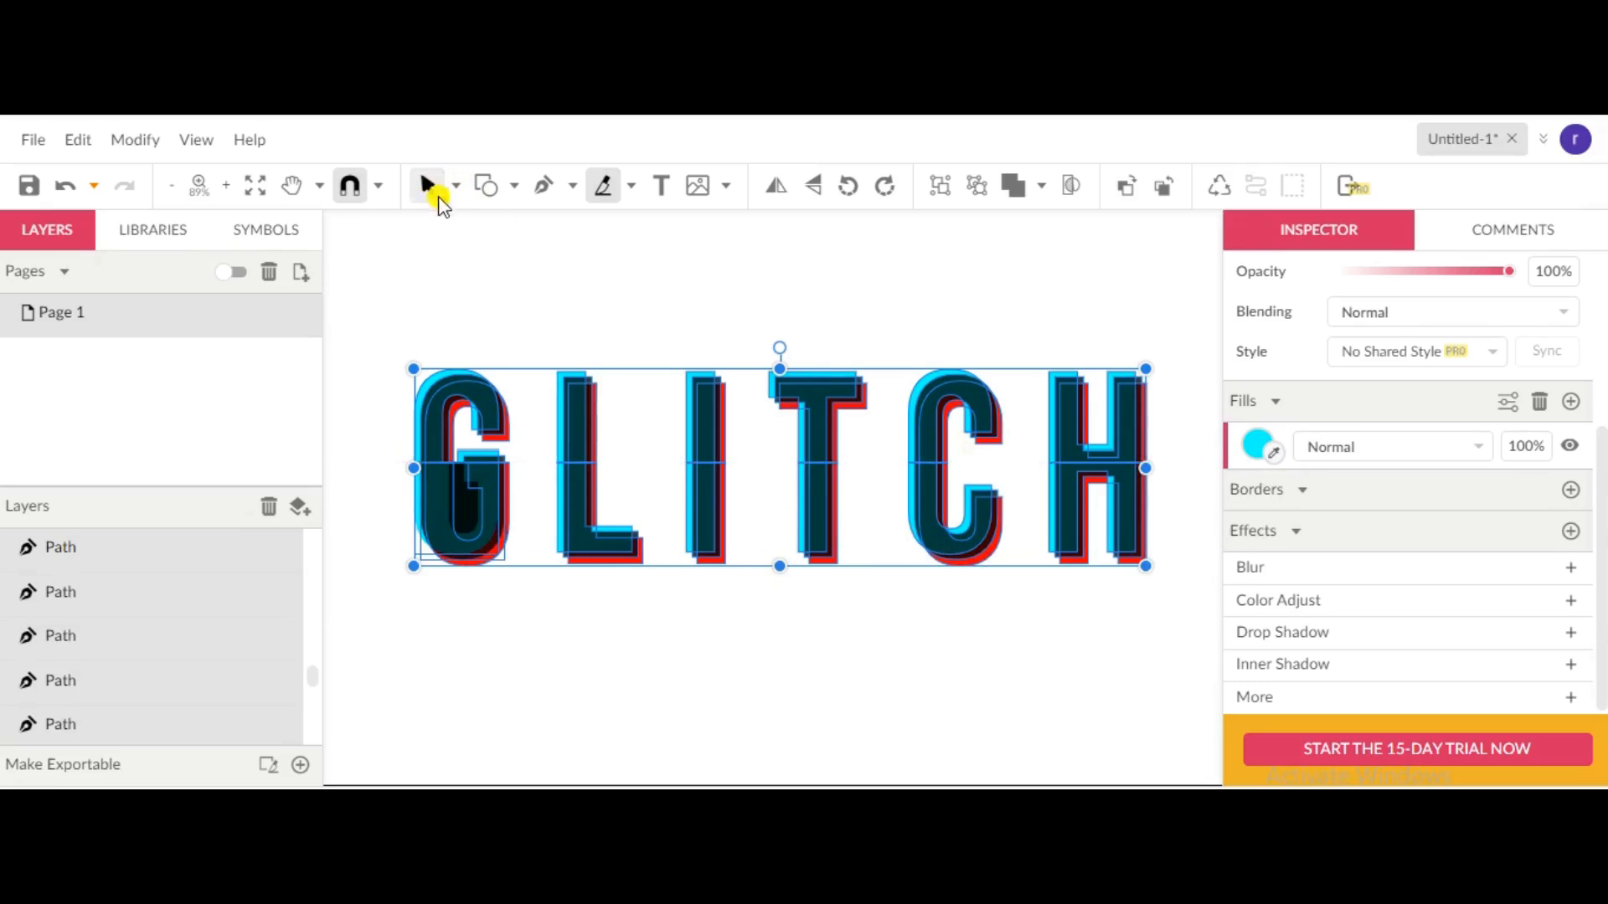
click(438, 200)
click(603, 596)
Step: Apply the Difference operation to the black group in the G's lower half to cut out its filled-in counter
scroll(436, 504, up, 4)
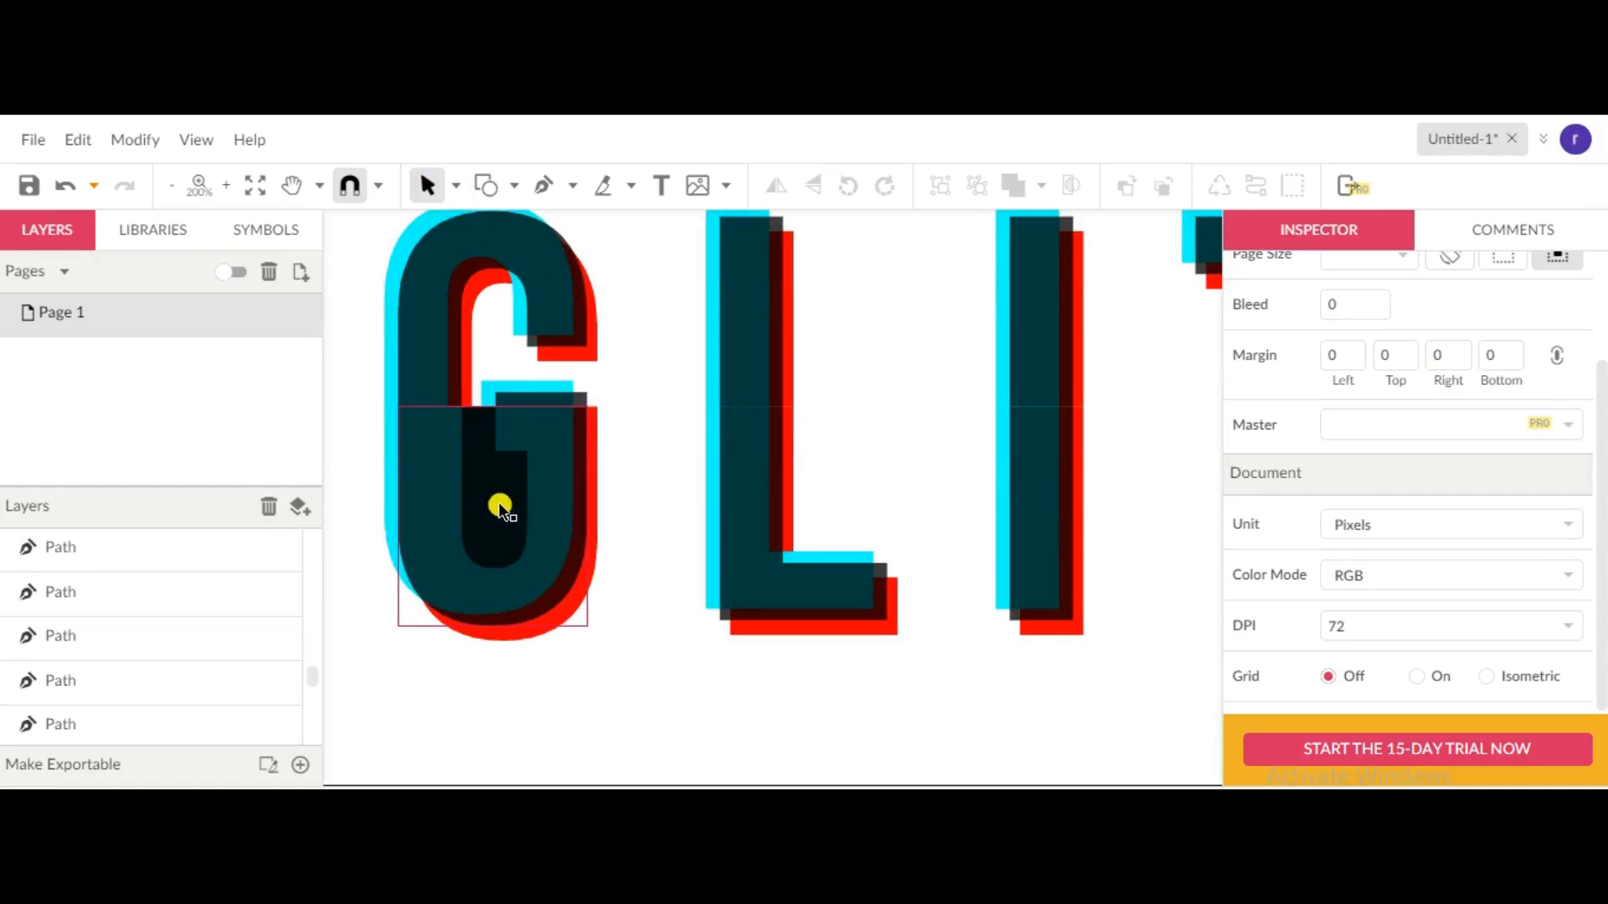
click(437, 549)
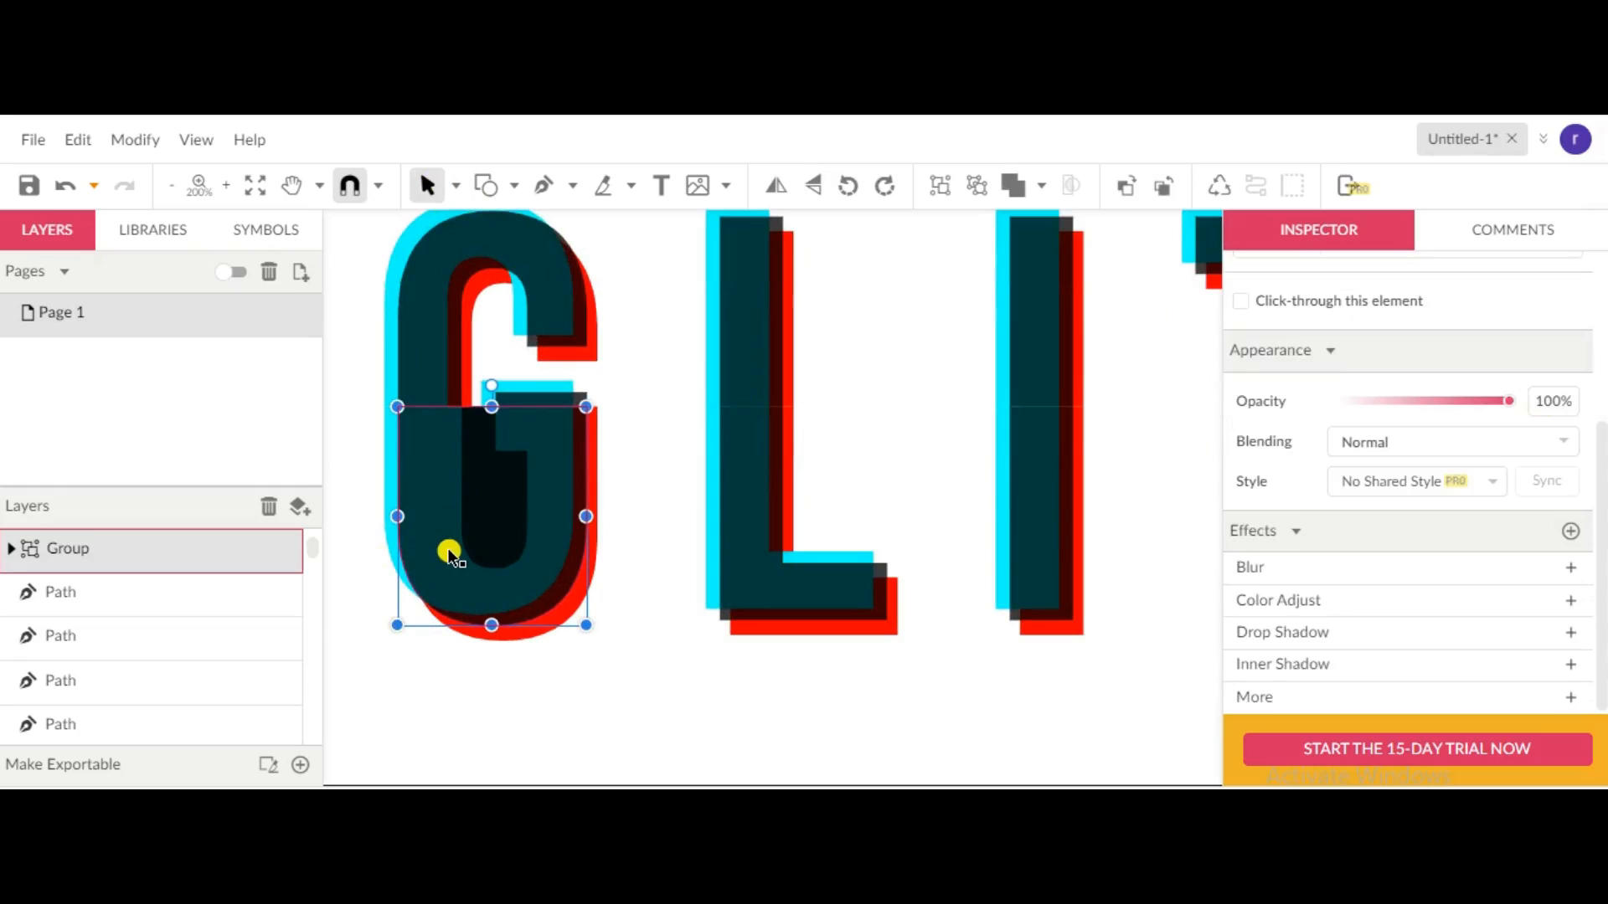
click(185, 596)
click(173, 549)
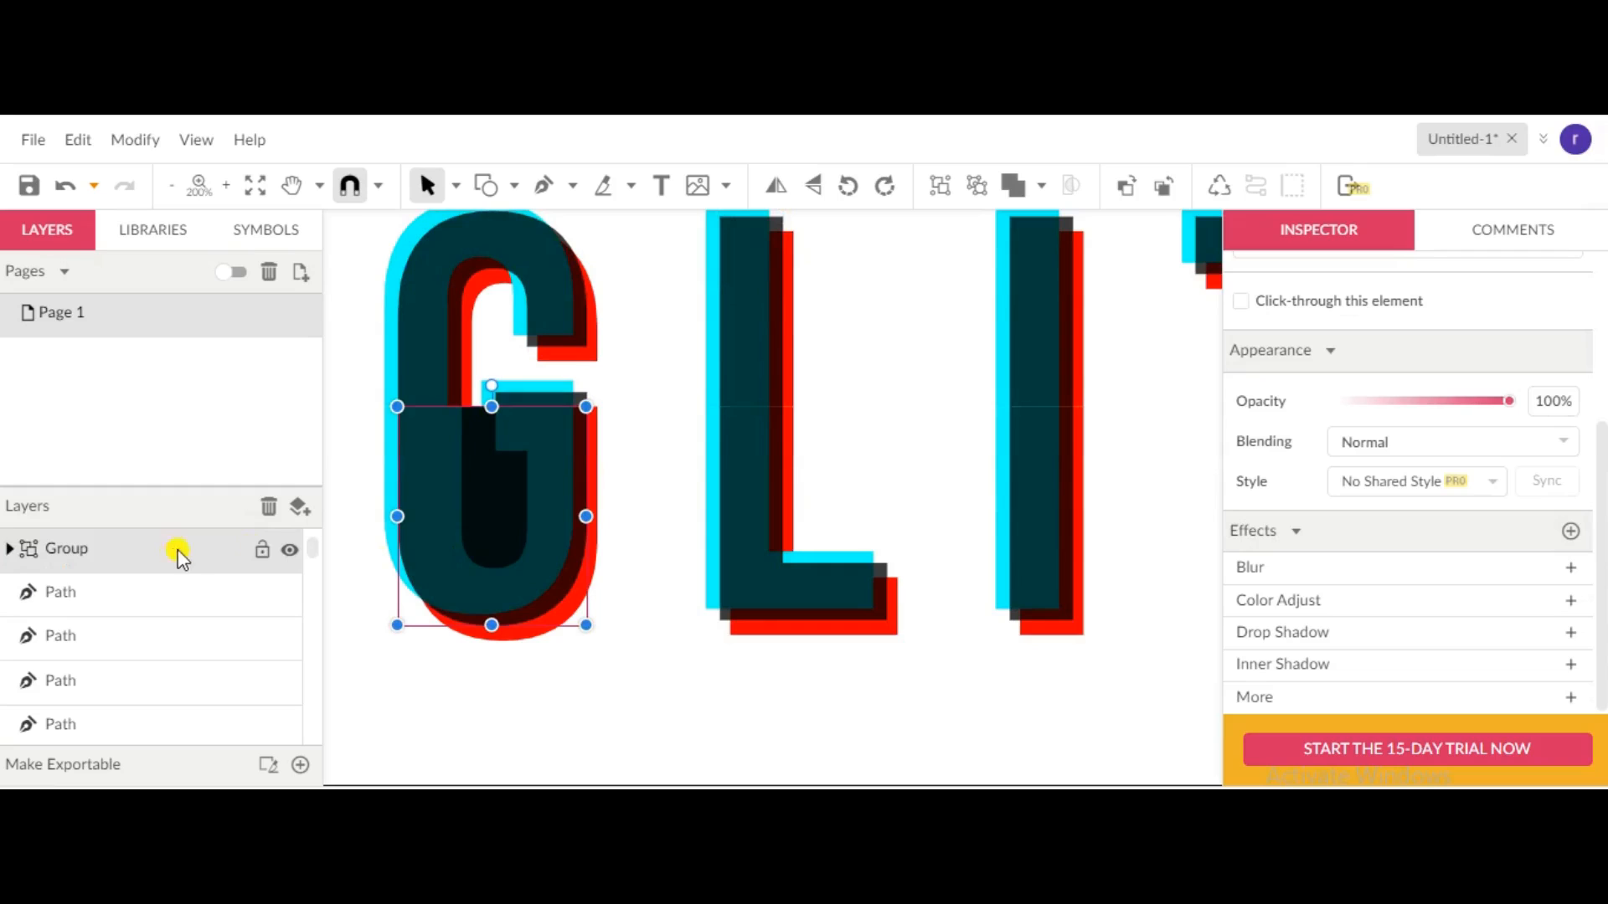
click(1042, 189)
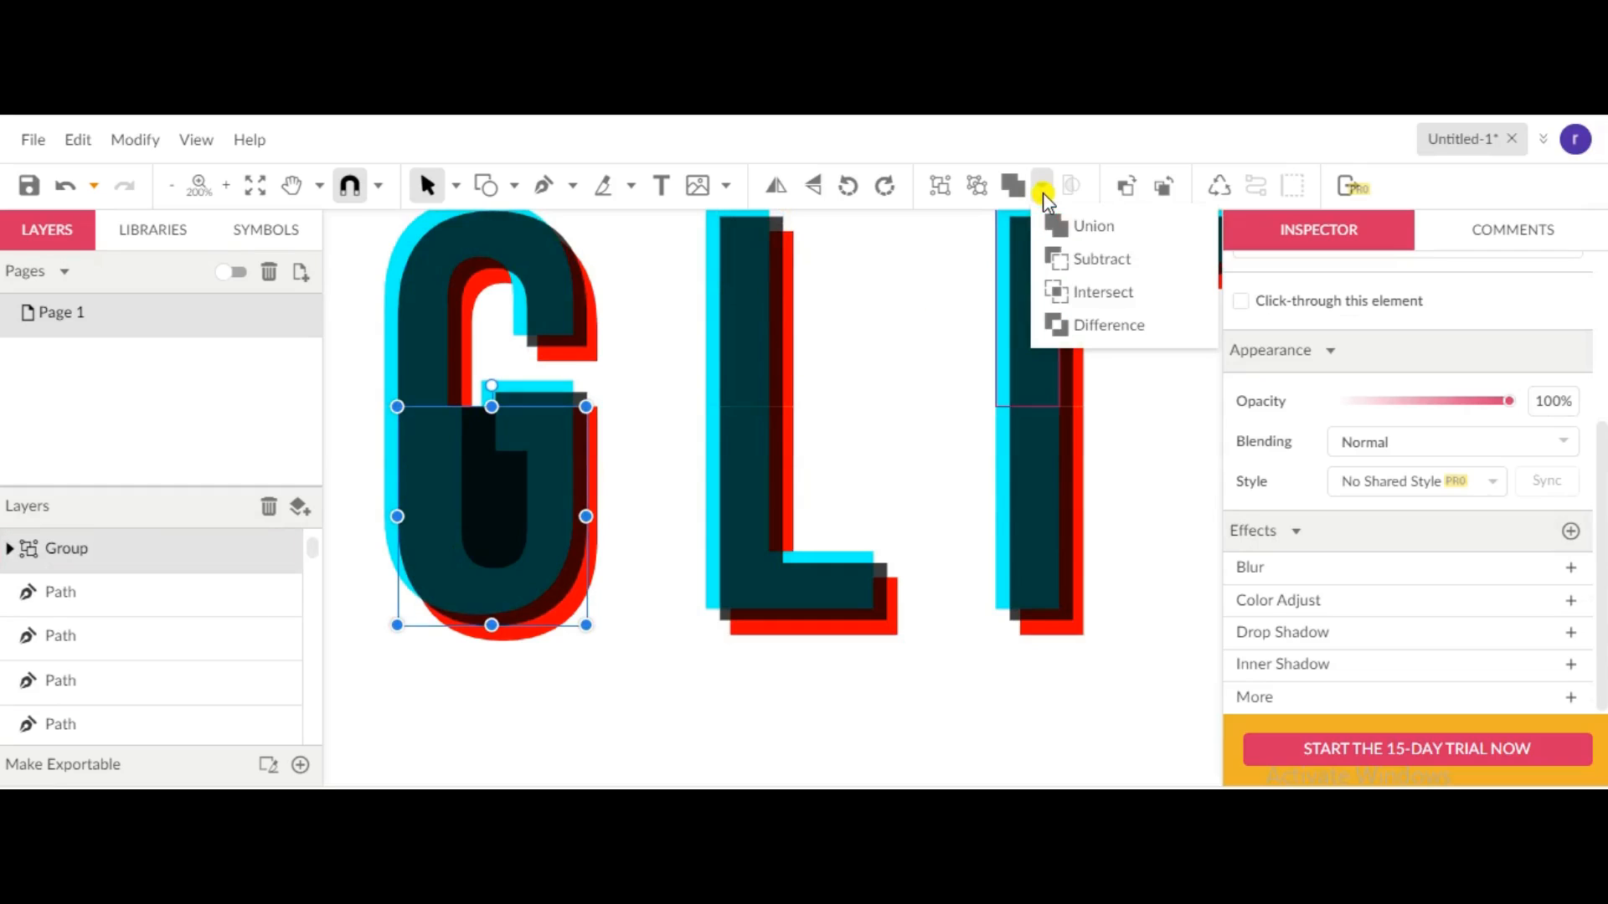
click(1098, 328)
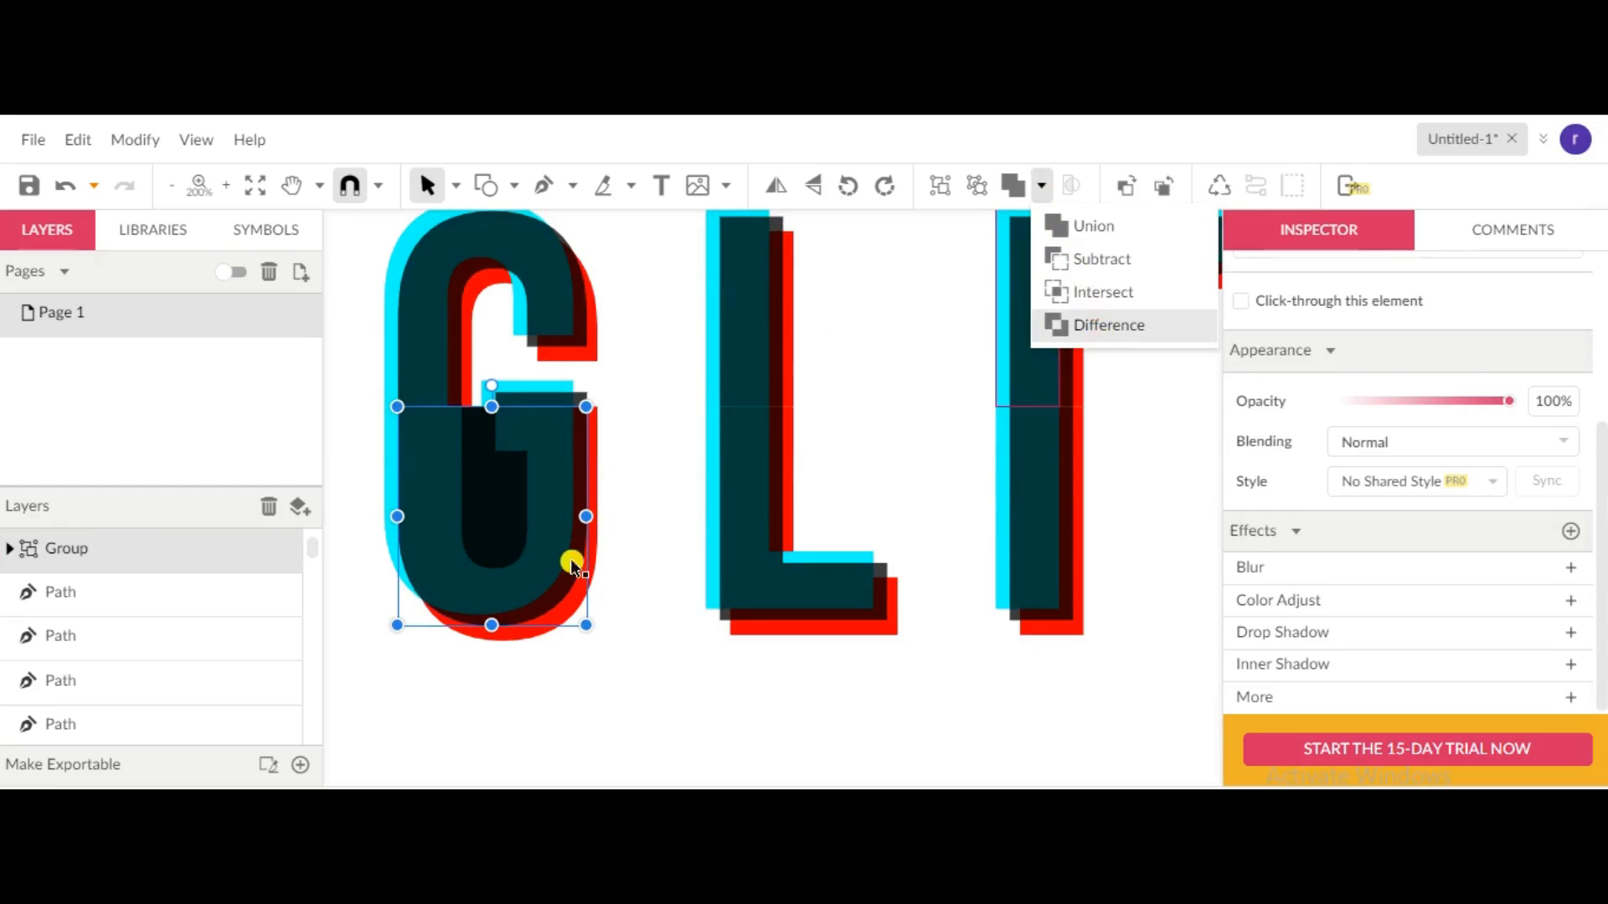
click(389, 714)
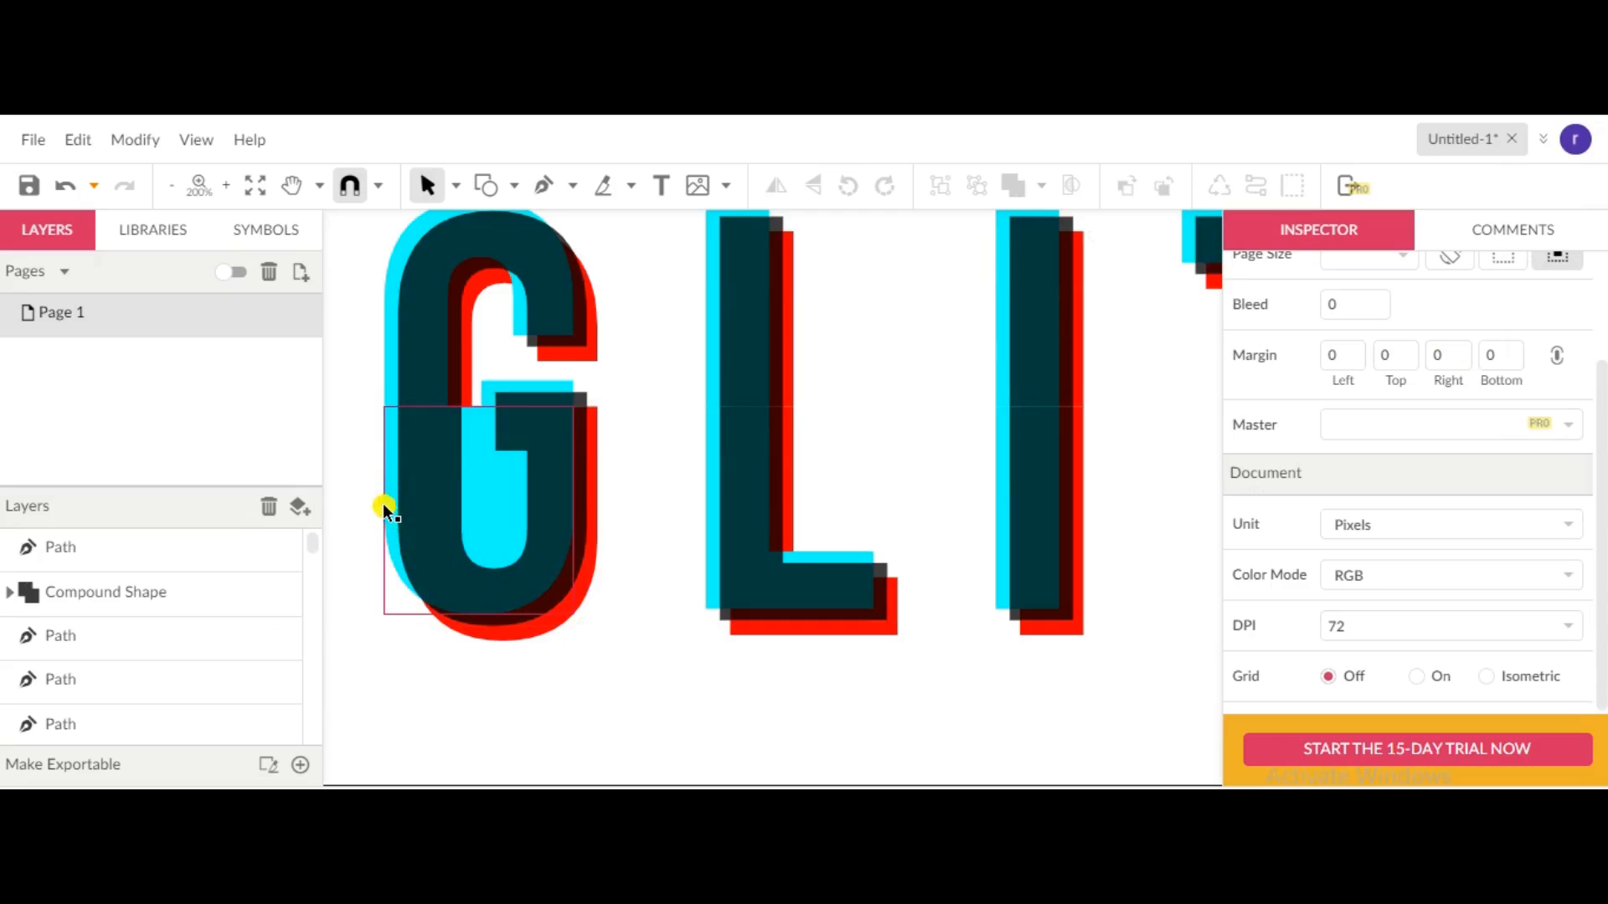
Step: Apply the Difference operation to the cyan group in the G's lower half to reopen the letter's counter
click(384, 504)
scroll(223, 575, up, 3)
shift+click(186, 668)
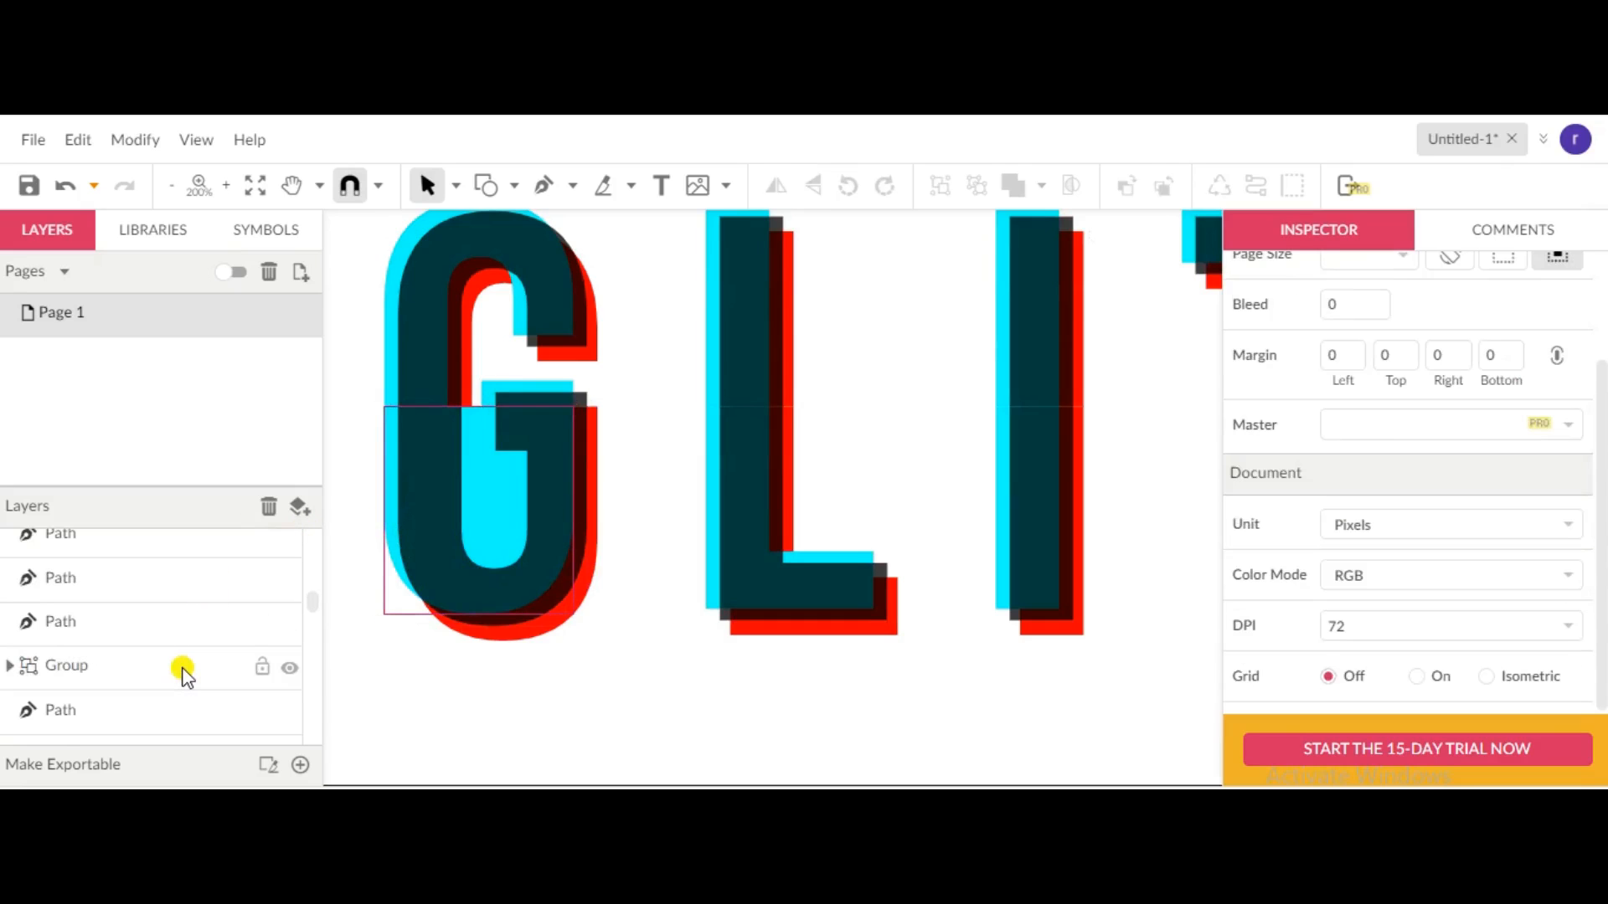
click(183, 668)
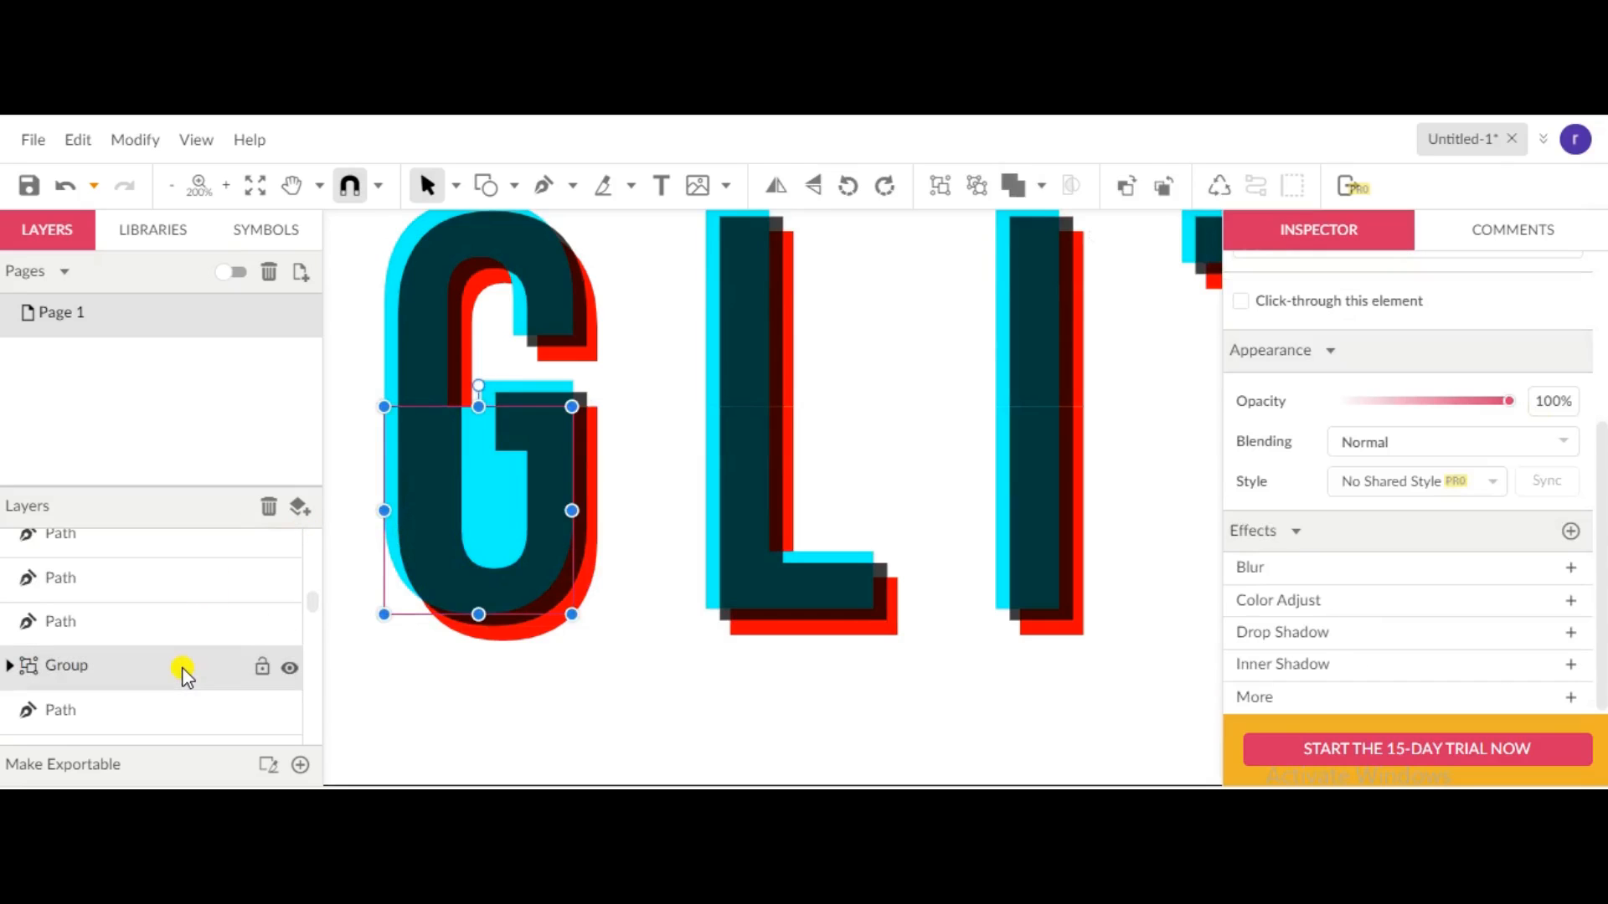
click(1040, 185)
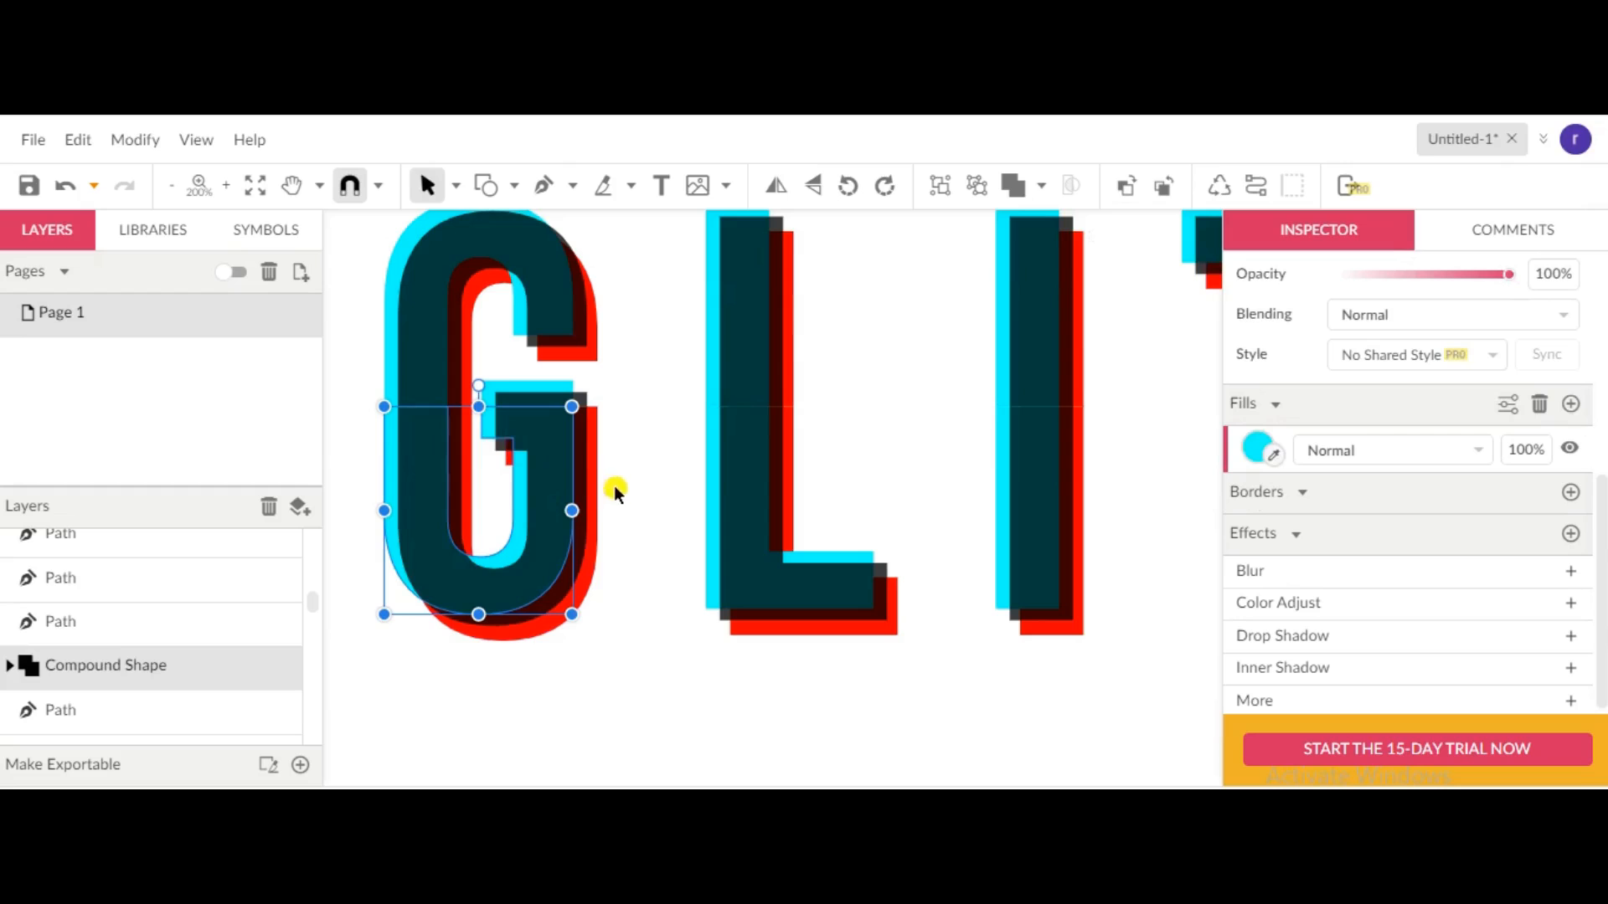
click(653, 632)
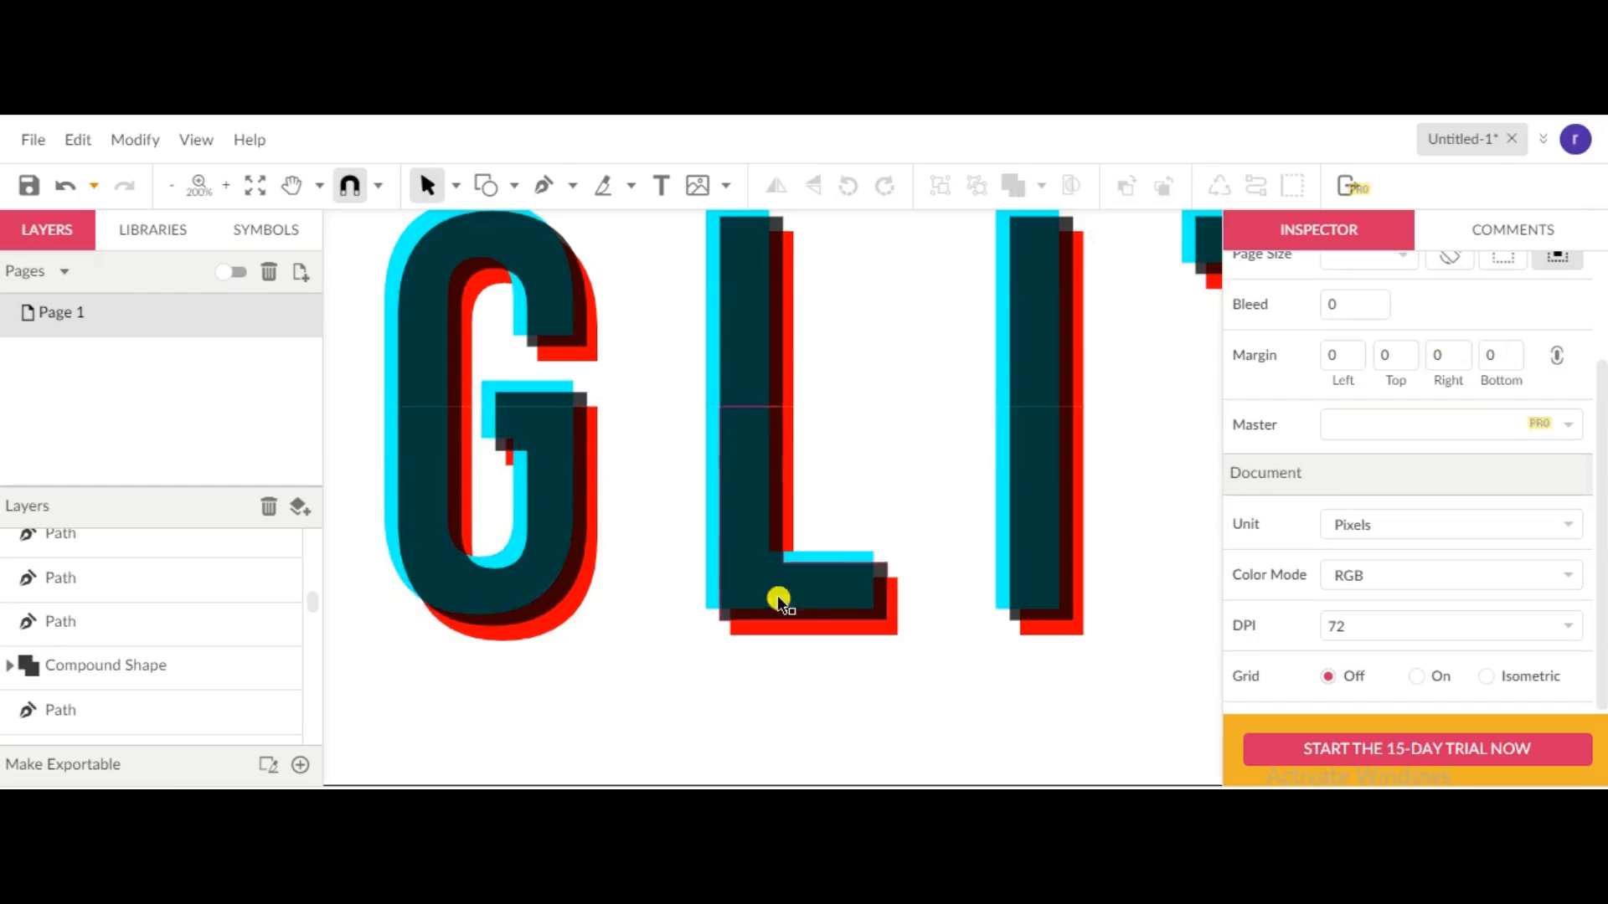
Step: Select the lower halves of all the GLITCH letters and shift them slightly to the right of the upper halves
ctrl+scroll(792, 529, down, 1)
scroll(792, 528, down, 1)
key(h)
drag(1028, 642, 833, 624)
key(v)
ctrl+scroll(962, 578, down, 1)
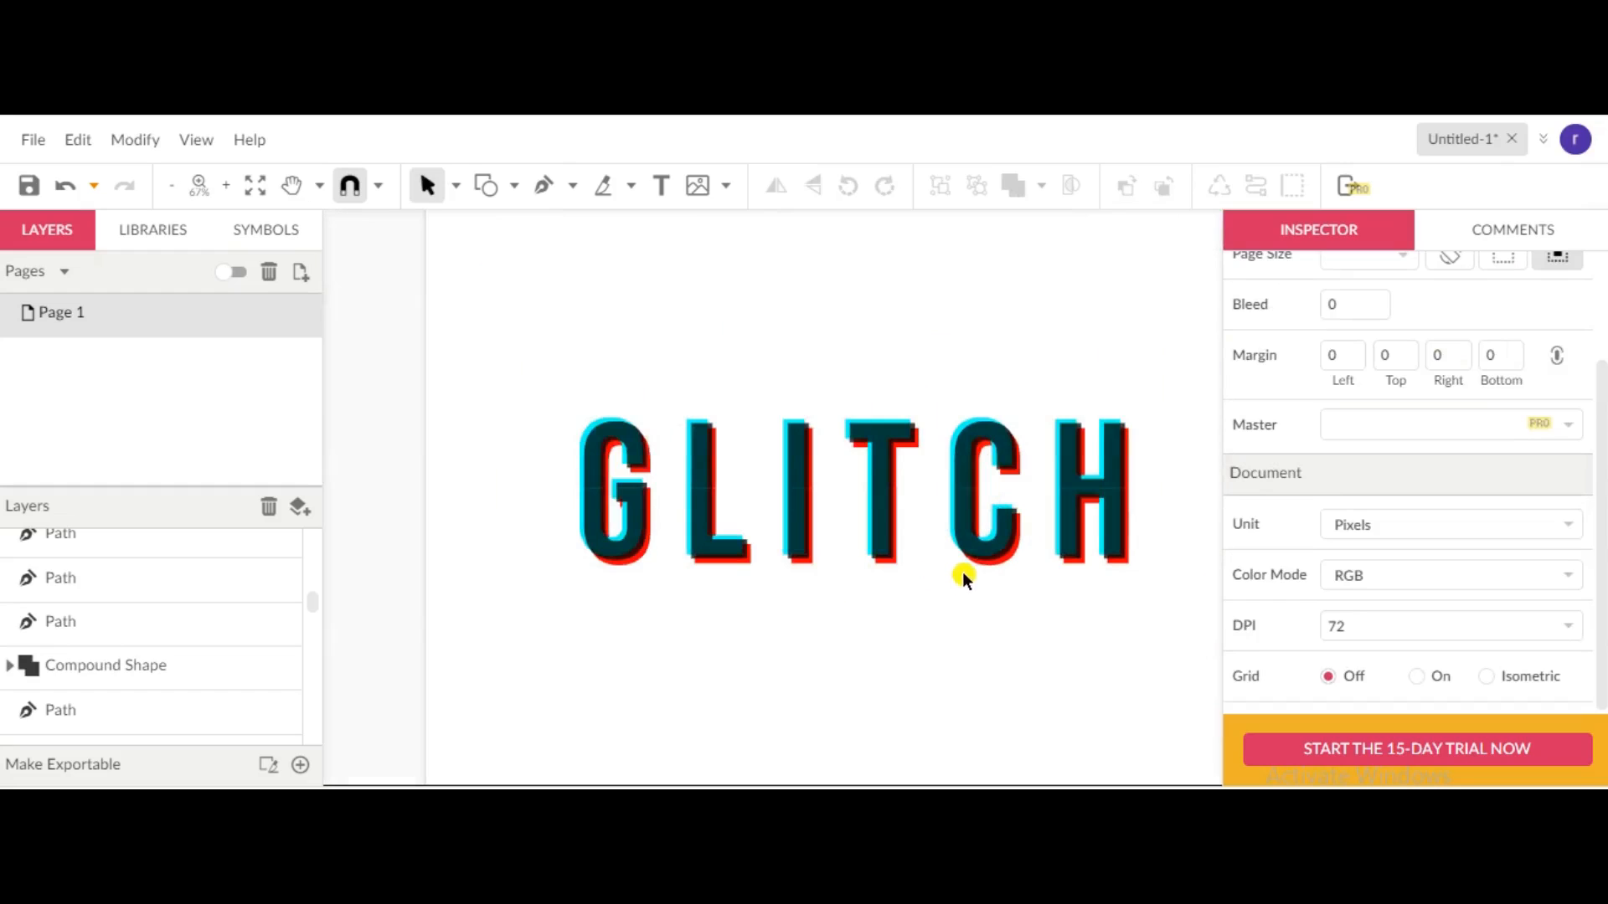
ctrl+scroll(1084, 530, up, 1)
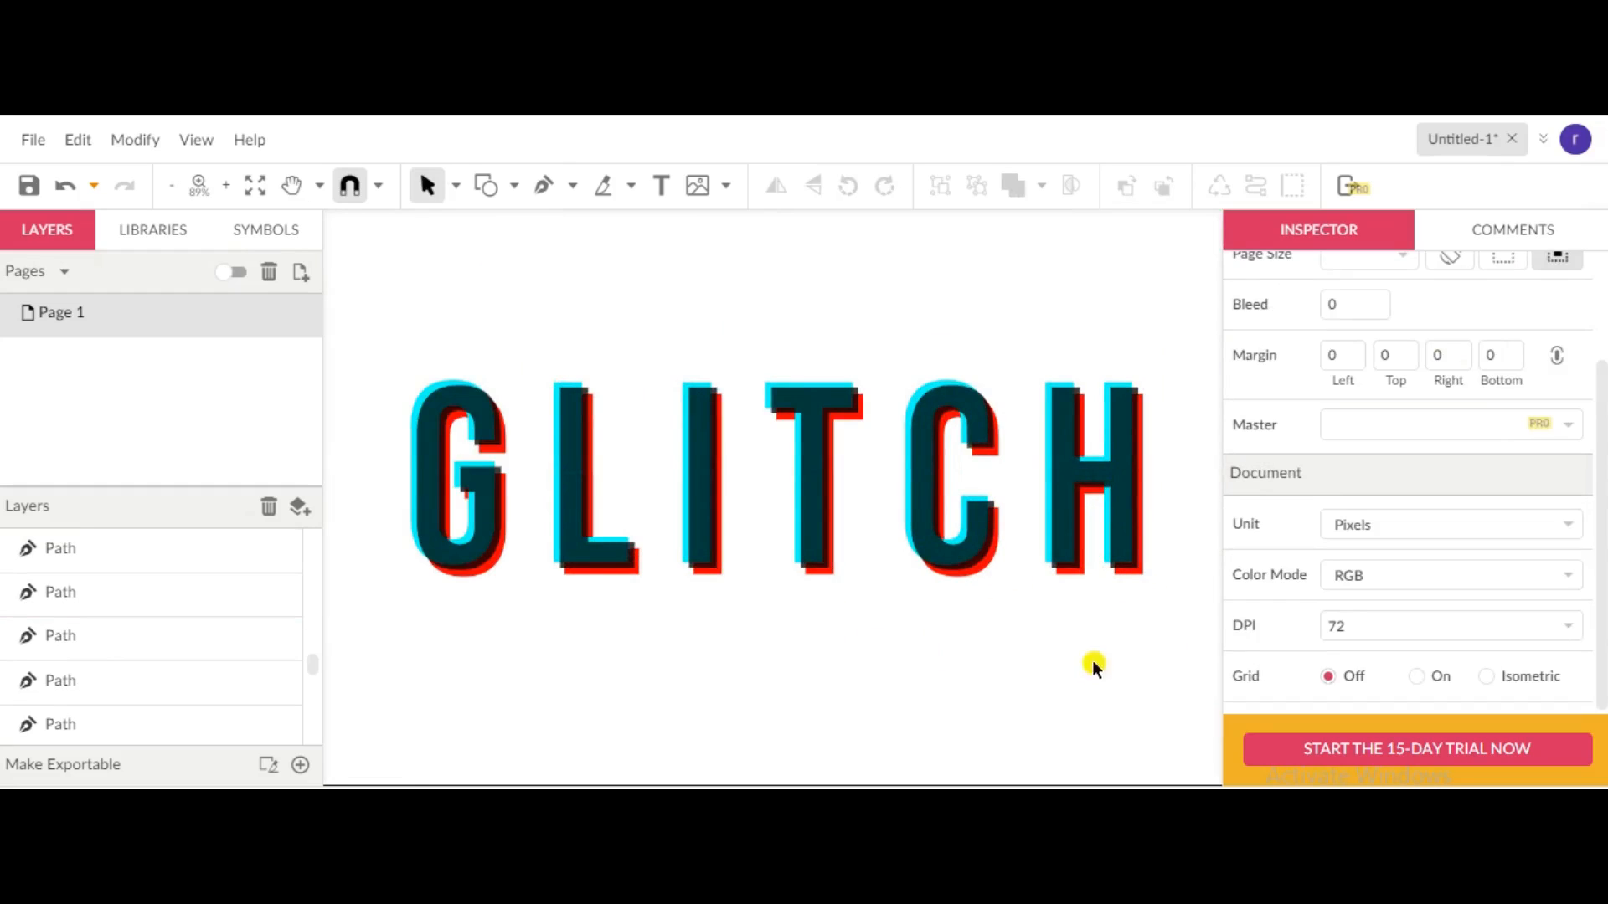
drag(1174, 654, 444, 520)
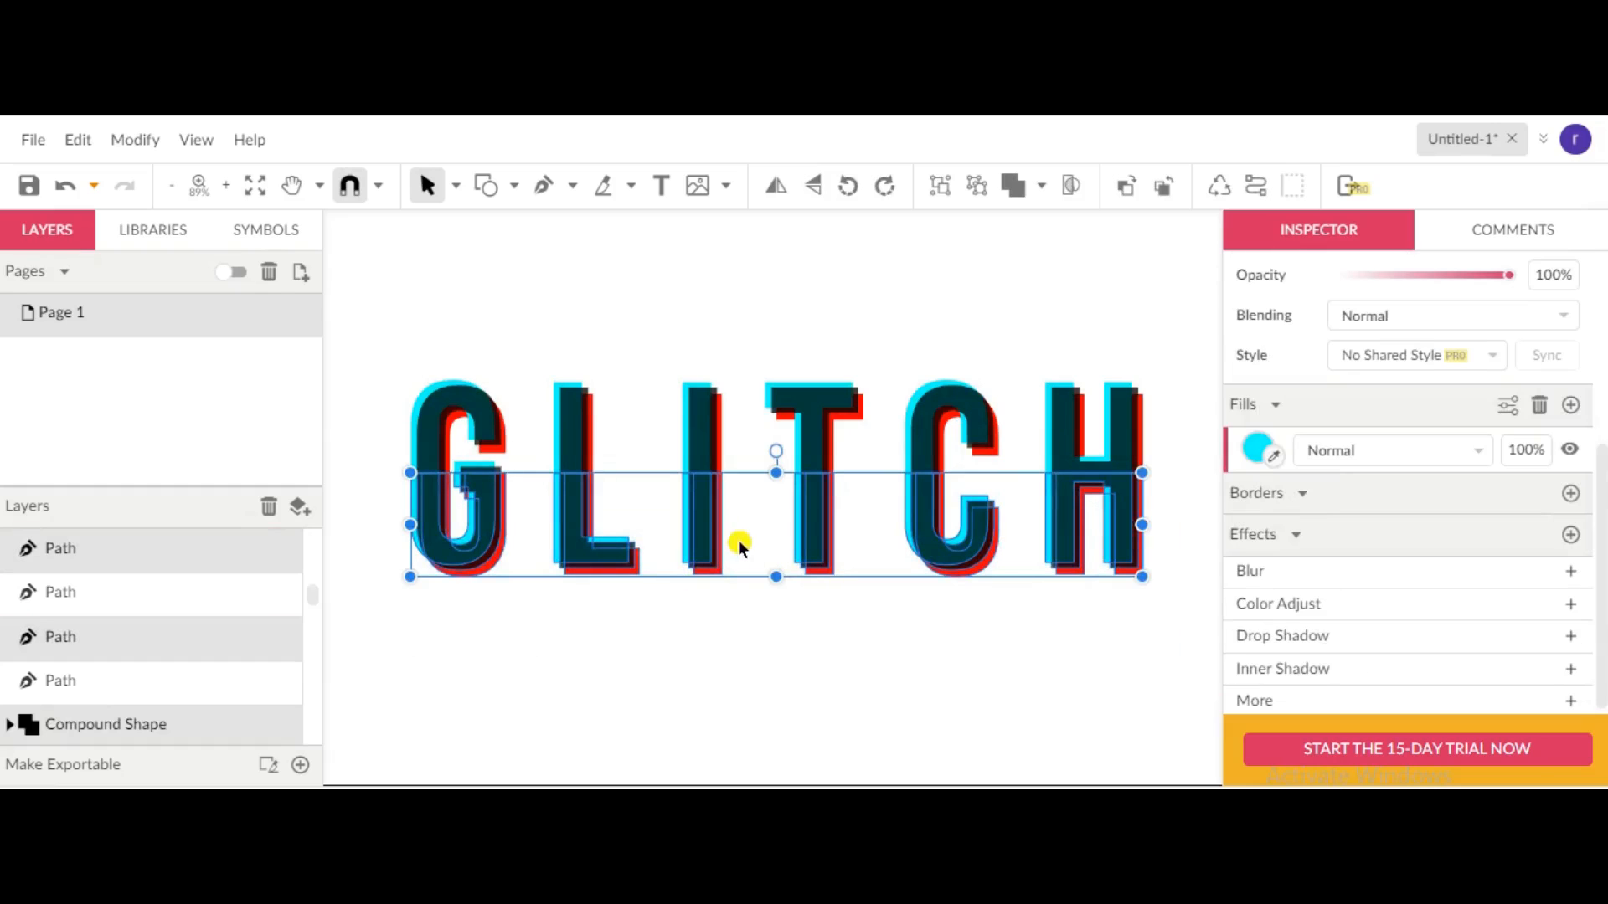
drag(709, 519, 716, 521)
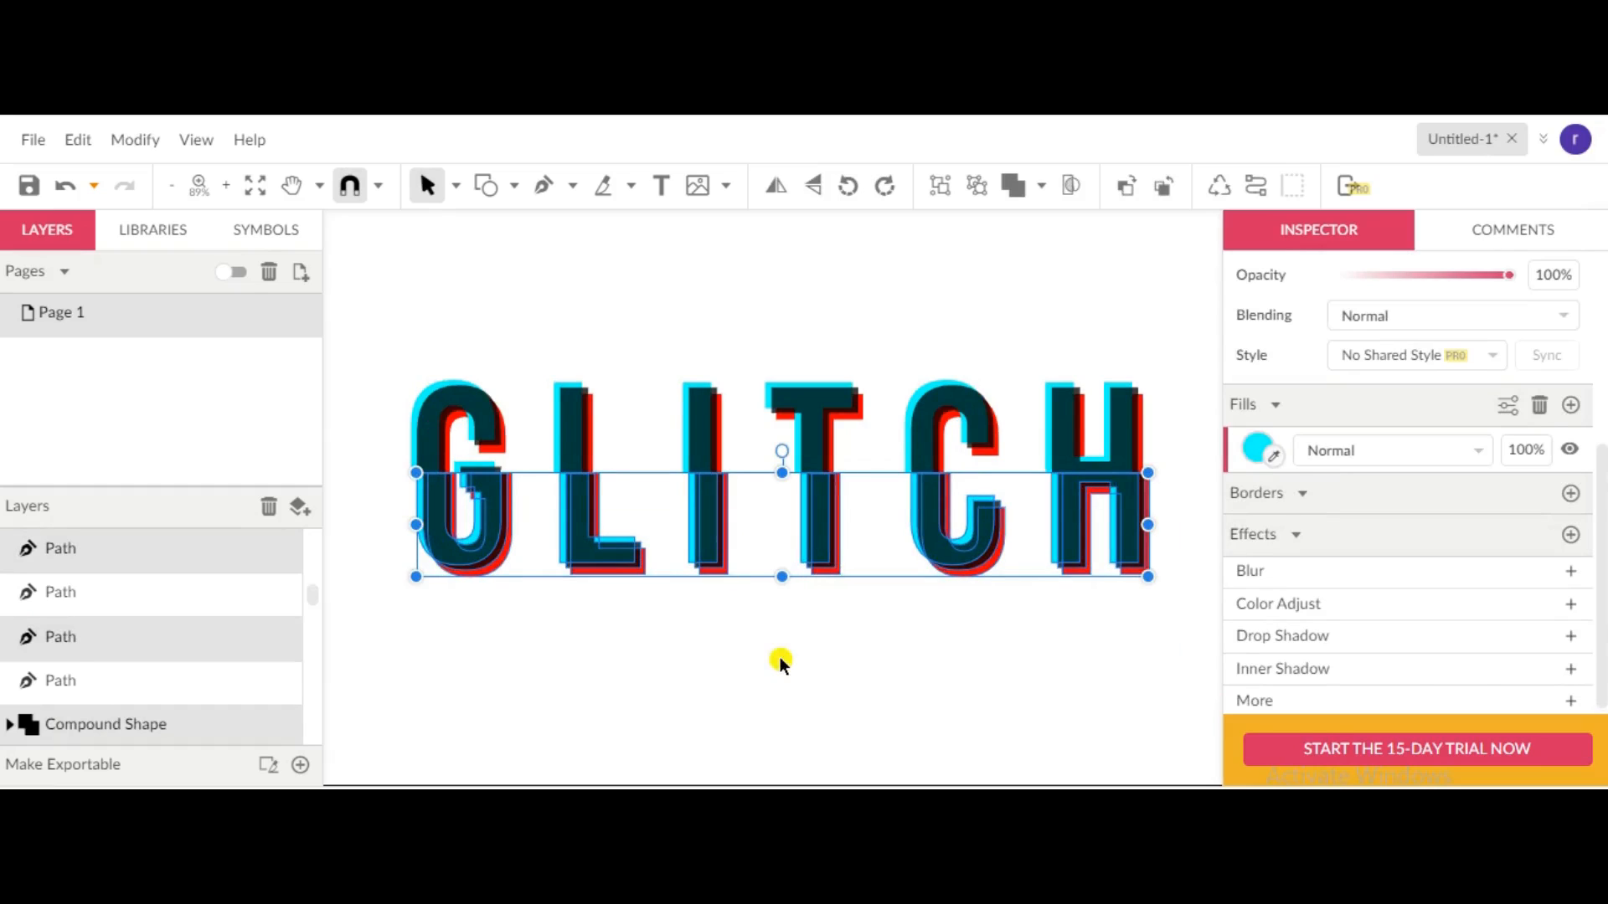
click(806, 584)
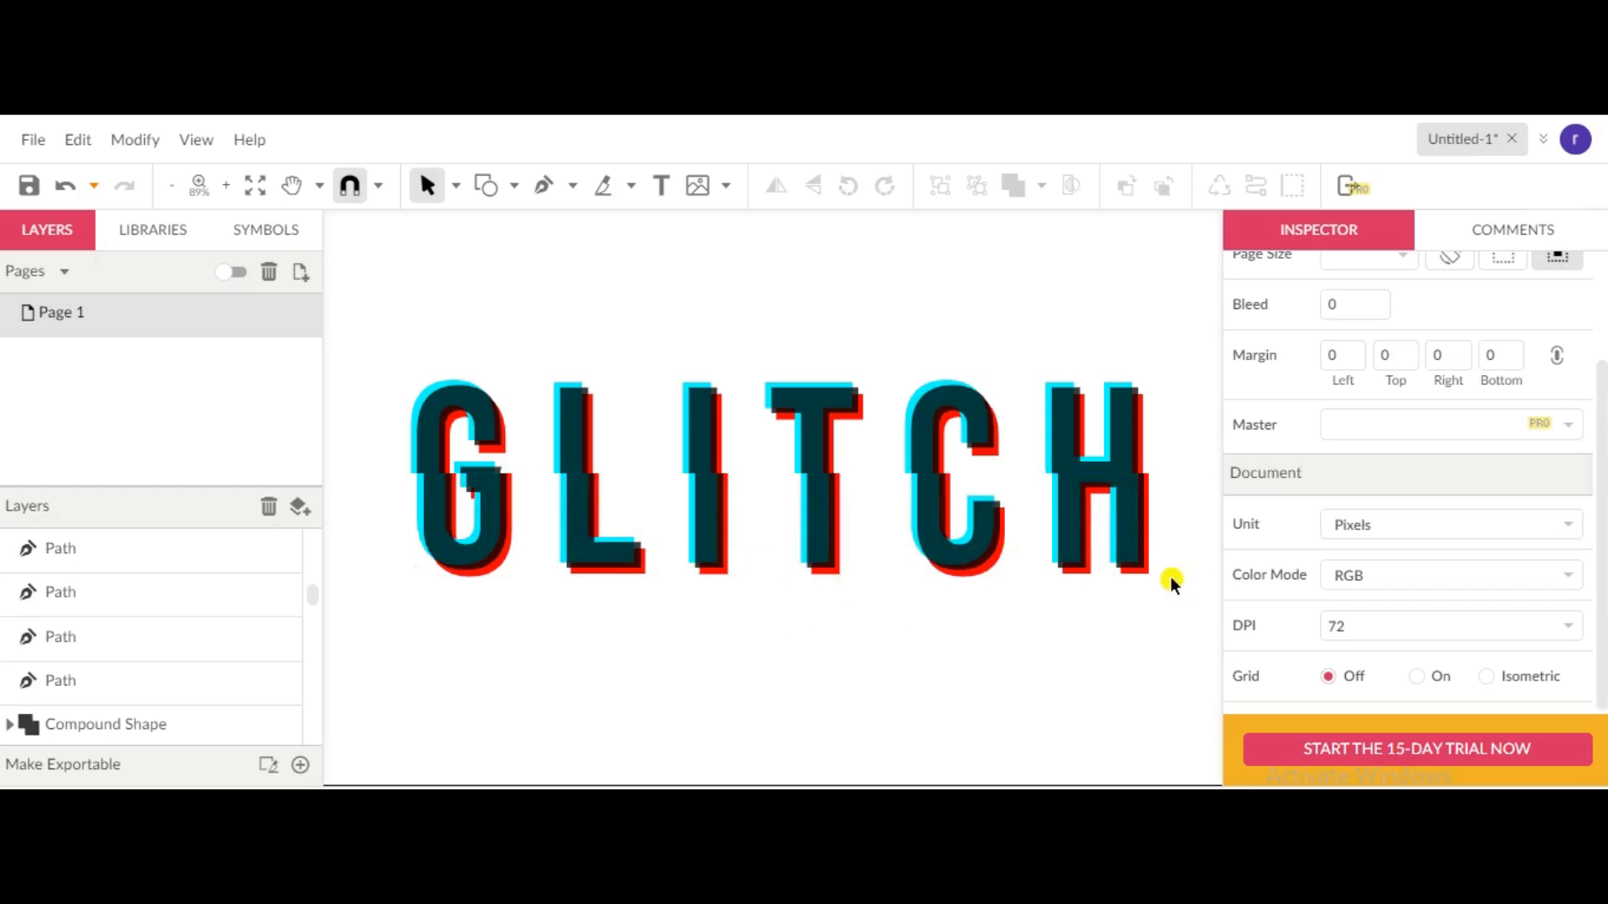